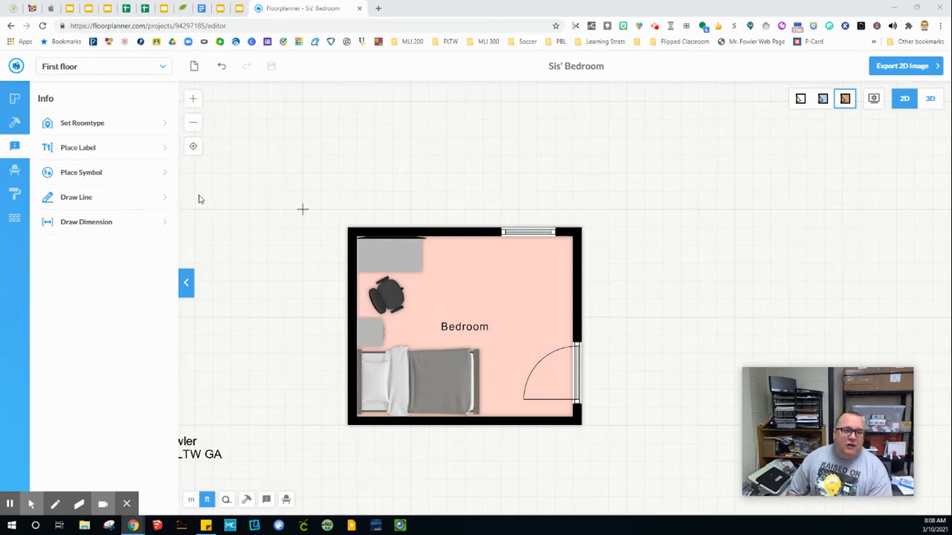
Step: Look over the design overview and room-building tools, then return to the info tools list
{"action": "left_click", "coordinate": [14, 99]}
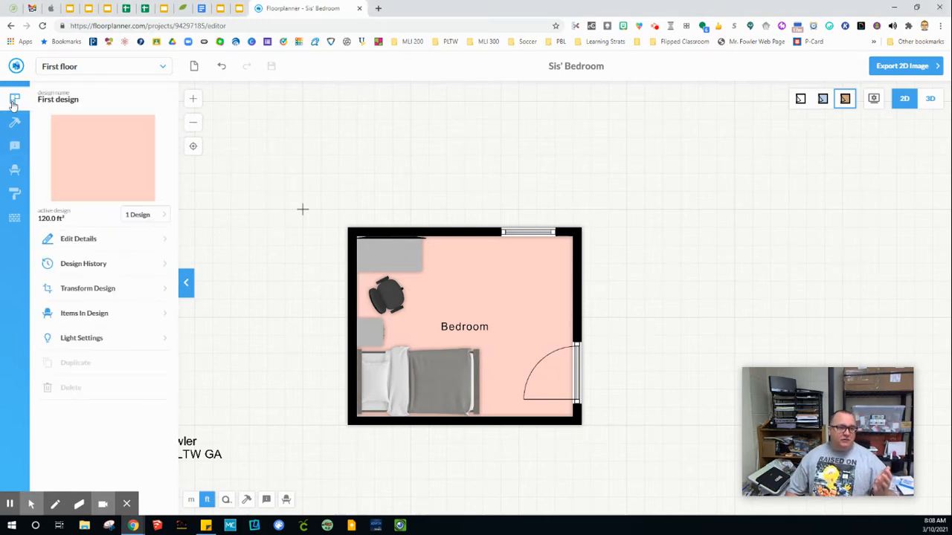
{"action": "left_click", "coordinate": [15, 125]}
{"action": "left_click", "coordinate": [15, 147]}
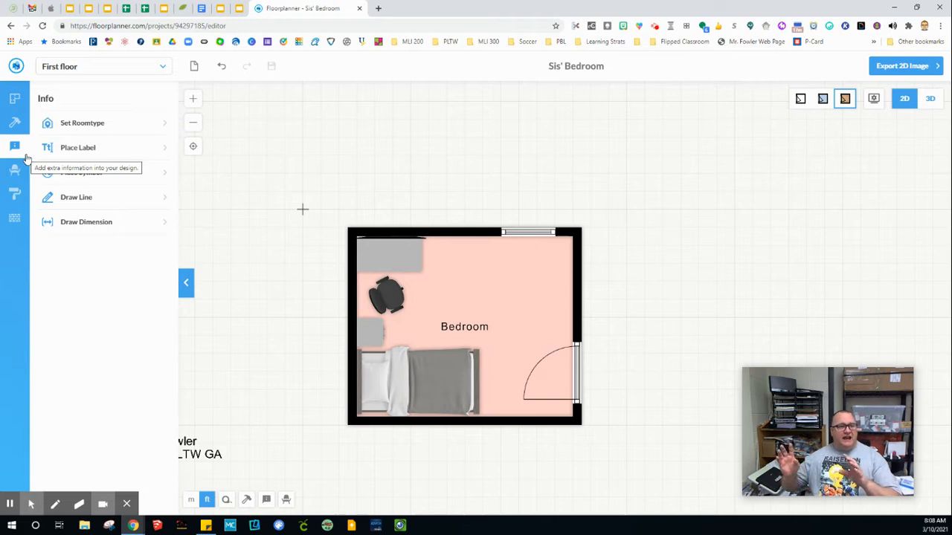
Step: Generate the room's 12' and 10' wall dimensions automatically, trying outer dimension lines and then switching them off
{"action": "left_click", "coordinate": [73, 227]}
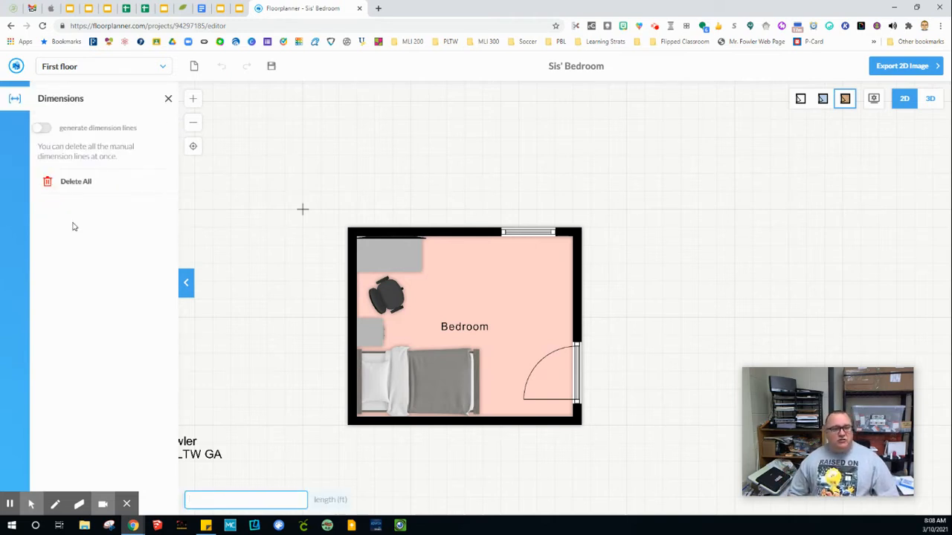
{"action": "left_click", "coordinate": [43, 130]}
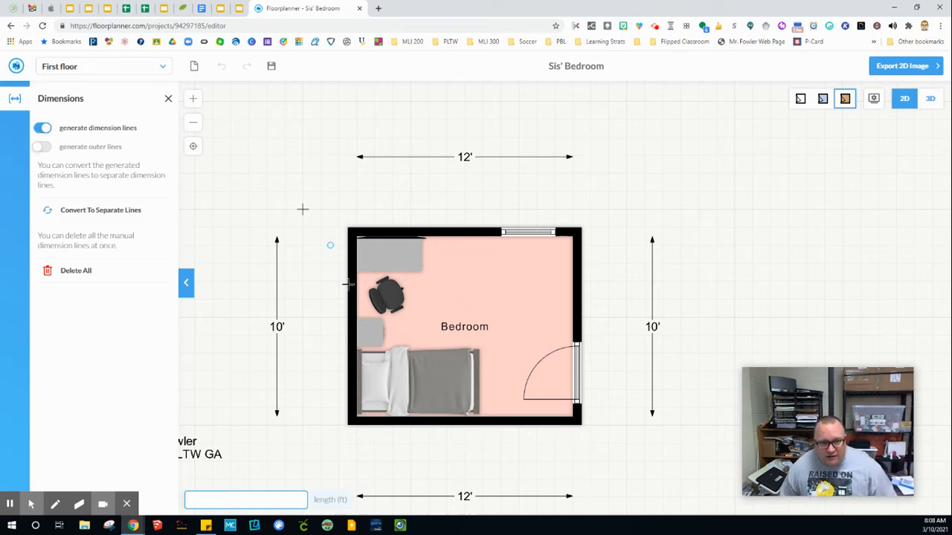
{"action": "left_click", "coordinate": [46, 148]}
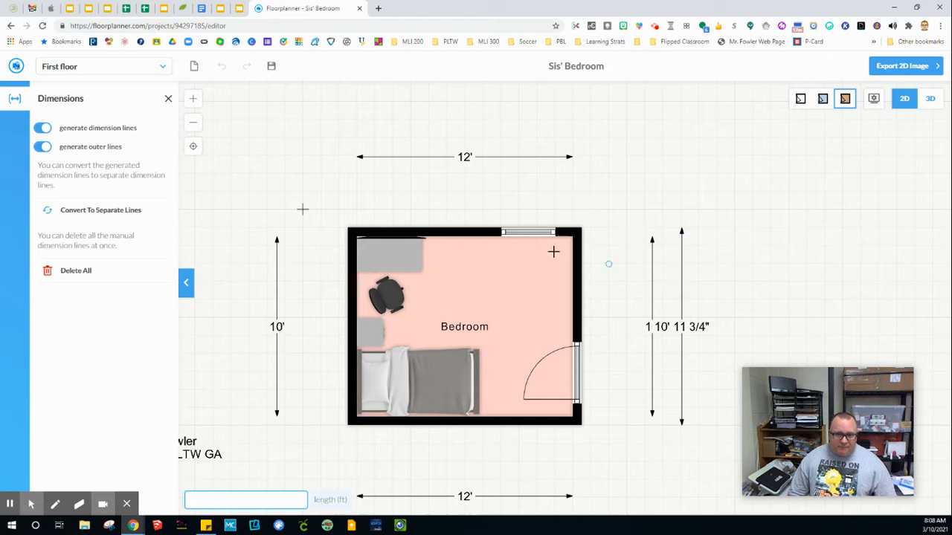
{"action": "left_click", "coordinate": [45, 147]}
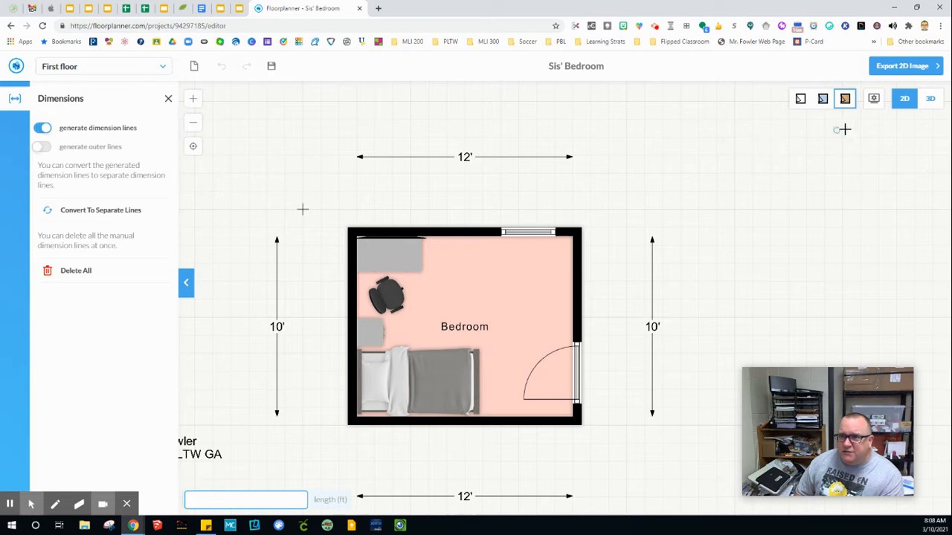
{"action": "left_click", "coordinate": [874, 100]}
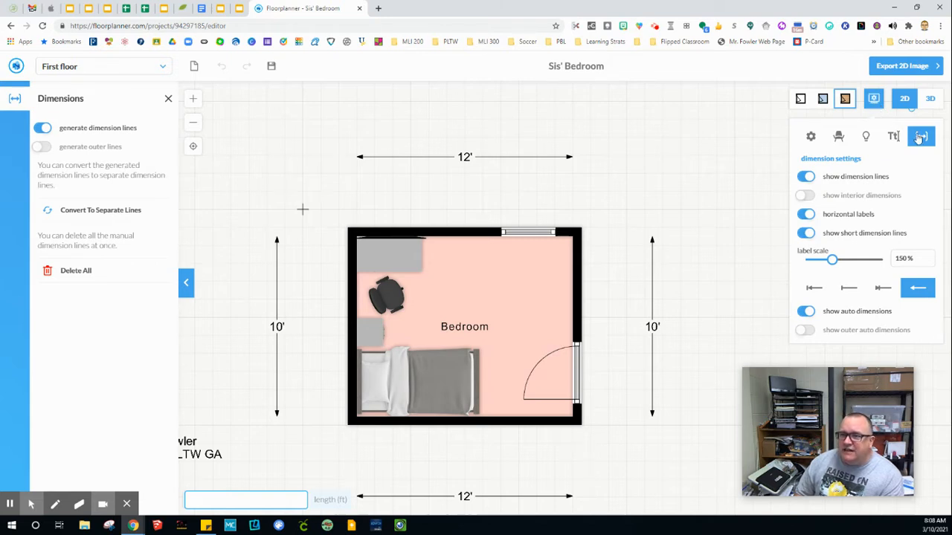
{"action": "left_click", "coordinate": [807, 217]}
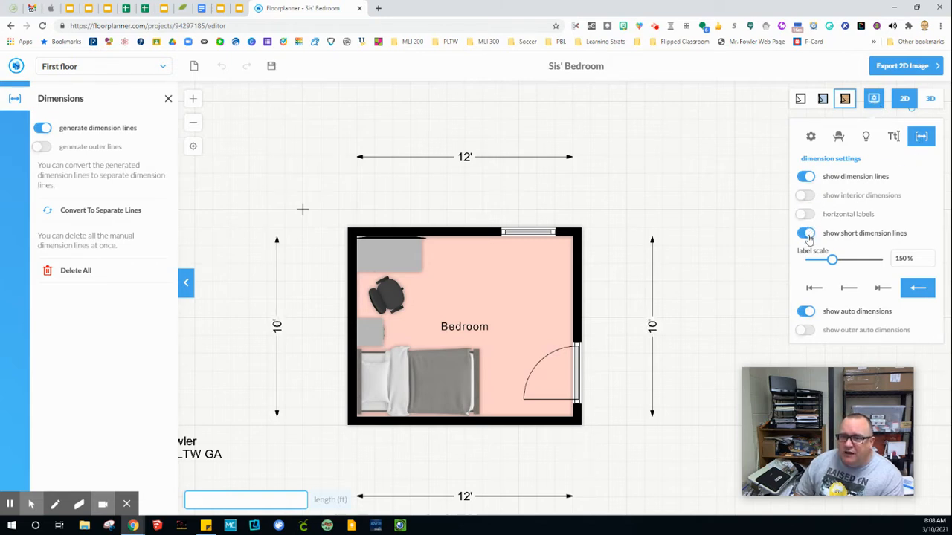
{"action": "left_click", "coordinate": [806, 234]}
{"action": "left_click", "coordinate": [806, 178]}
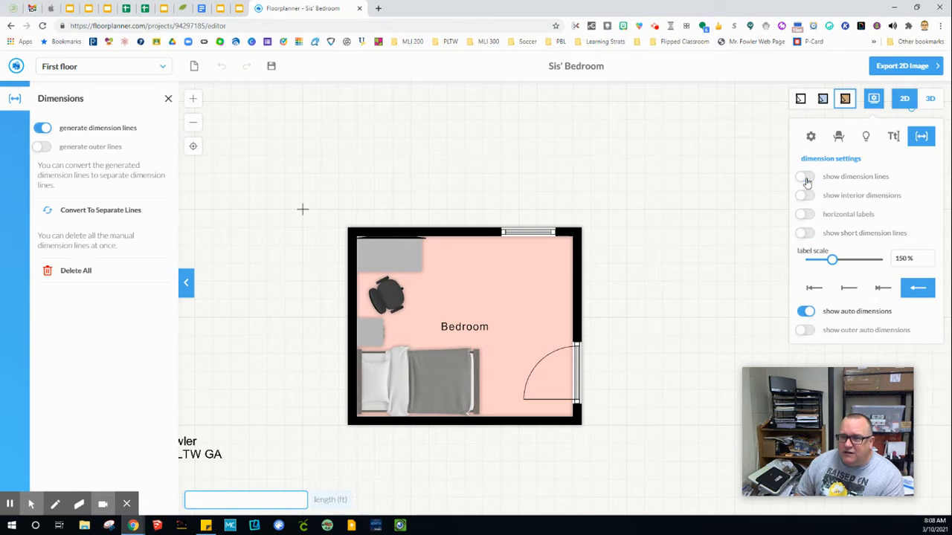
{"action": "left_click", "coordinate": [810, 177]}
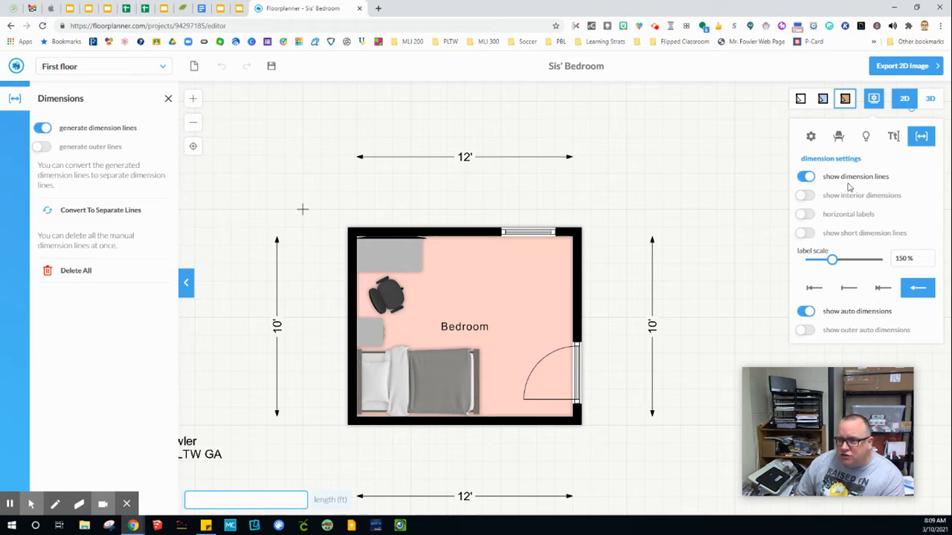
{"action": "left_click", "coordinate": [806, 196]}
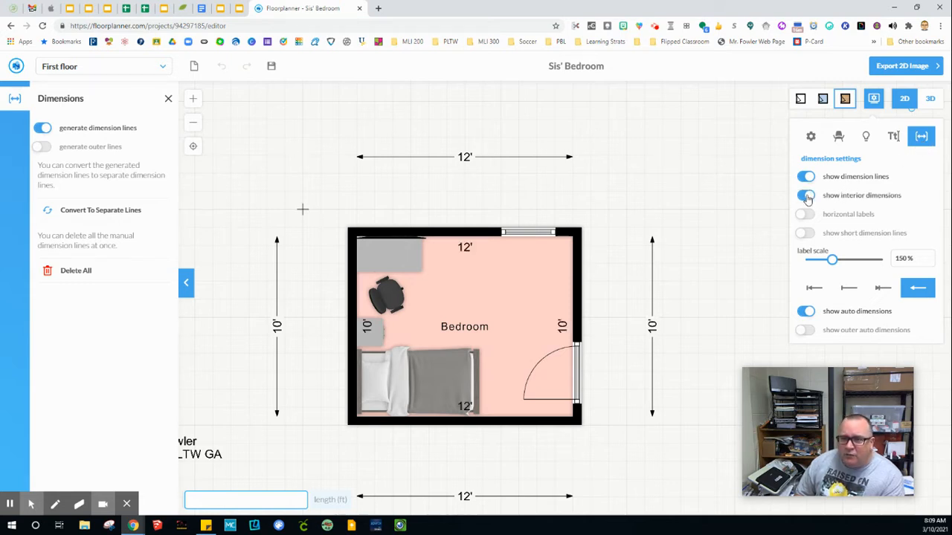
{"action": "left_click", "coordinate": [805, 196]}
{"action": "left_click", "coordinate": [806, 197]}
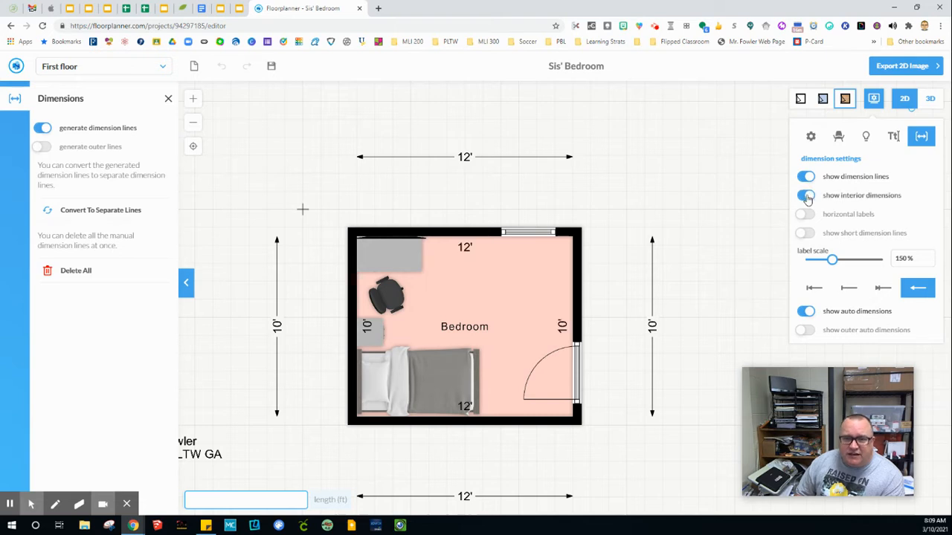
{"action": "left_click", "coordinate": [805, 197]}
{"action": "left_click", "coordinate": [805, 196]}
{"action": "left_click", "coordinate": [806, 196]}
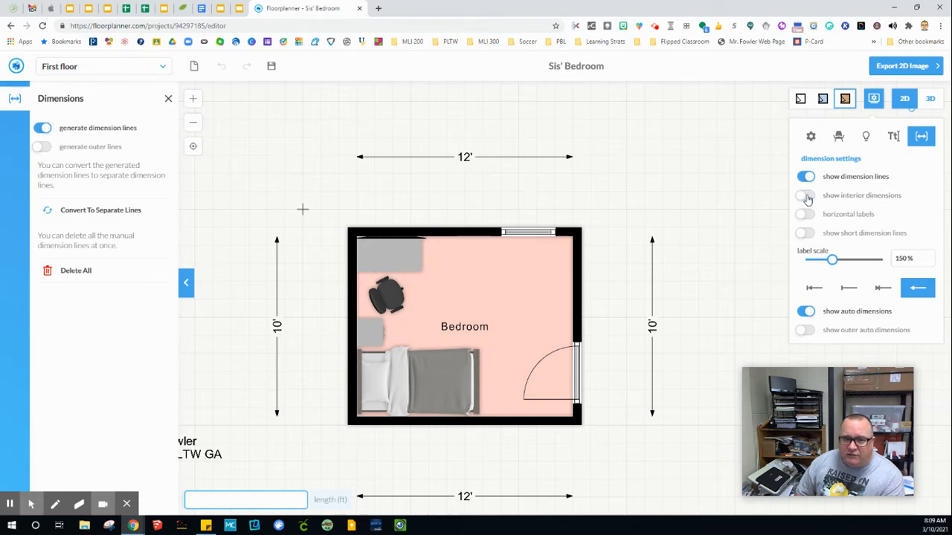
{"action": "left_click", "coordinate": [806, 196]}
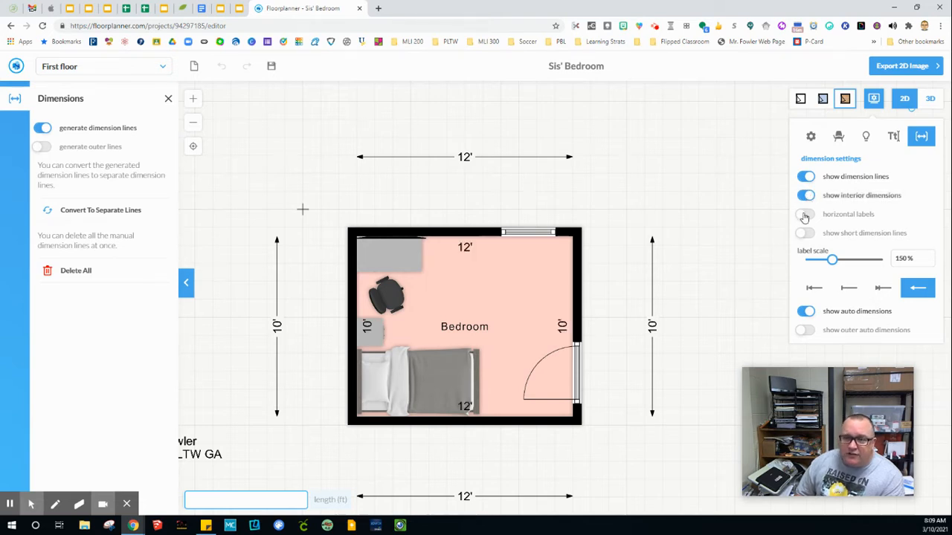
{"action": "left_click", "coordinate": [804, 215]}
{"action": "left_click", "coordinate": [804, 215]}
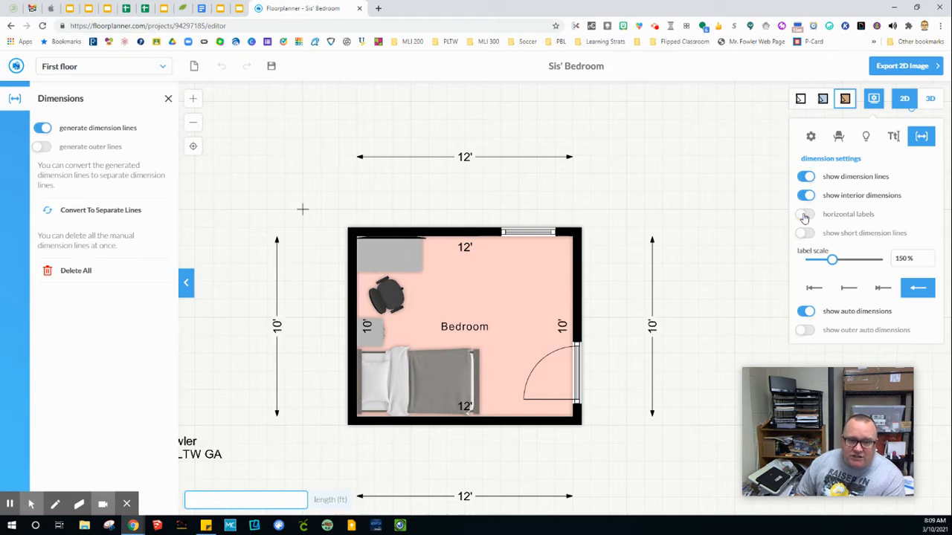
{"action": "left_click", "coordinate": [804, 215]}
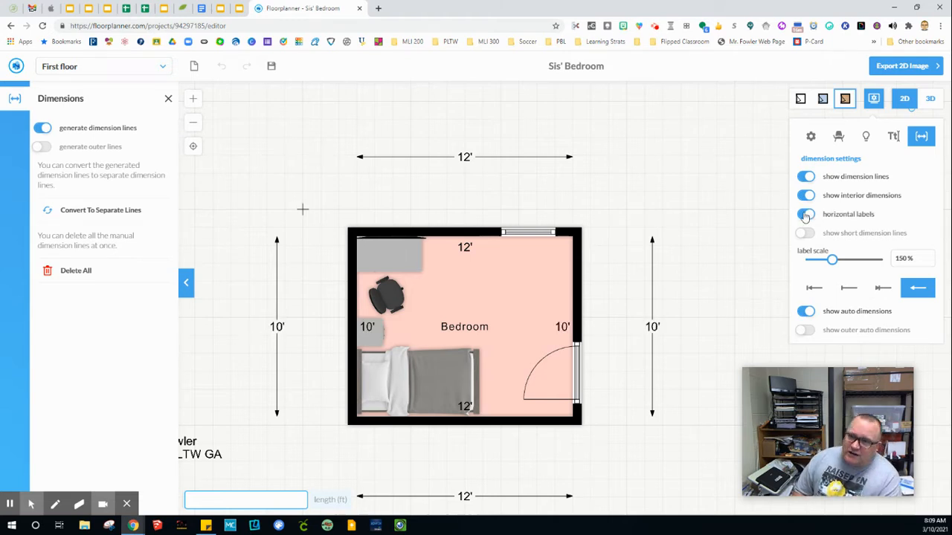
{"action": "left_click", "coordinate": [803, 215]}
{"action": "left_click", "coordinate": [805, 215]}
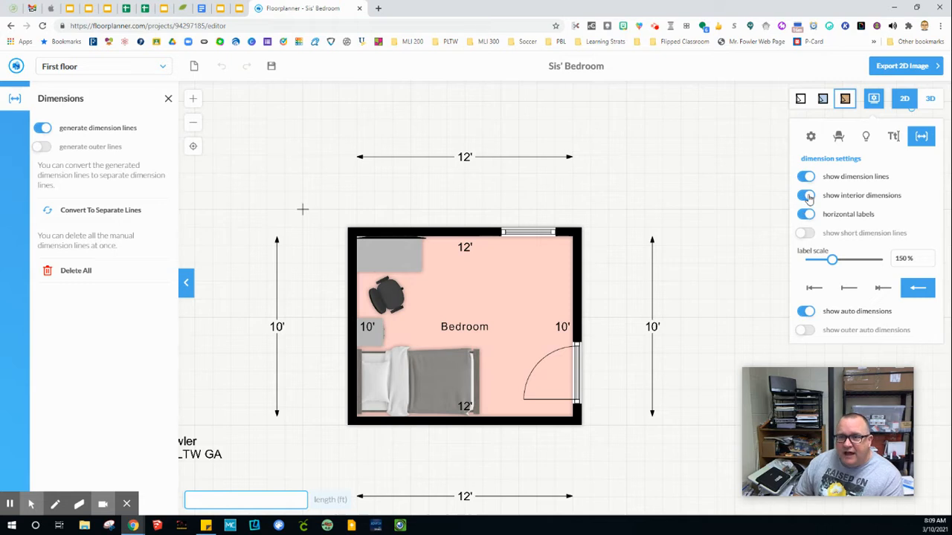
{"action": "left_click", "coordinate": [807, 196]}
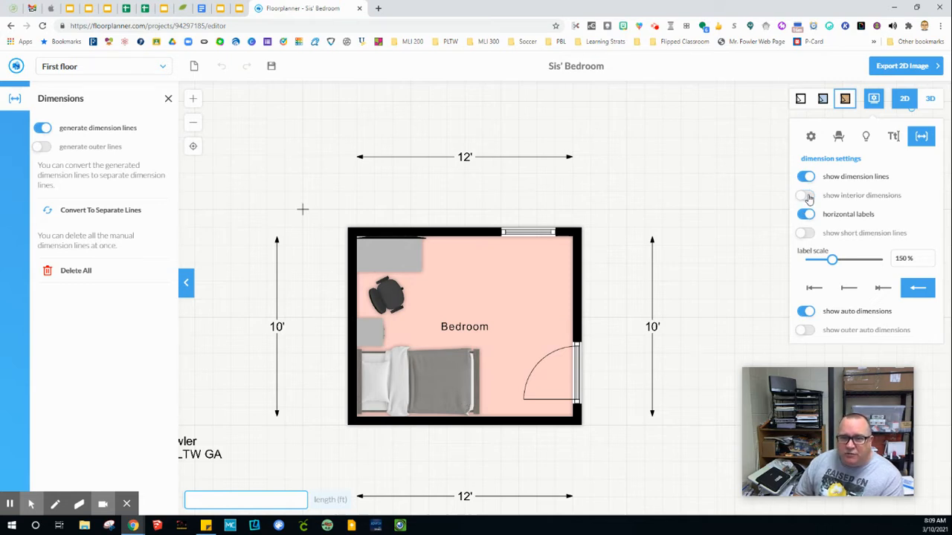
{"action": "left_click", "coordinate": [805, 235]}
{"action": "left_click", "coordinate": [806, 235]}
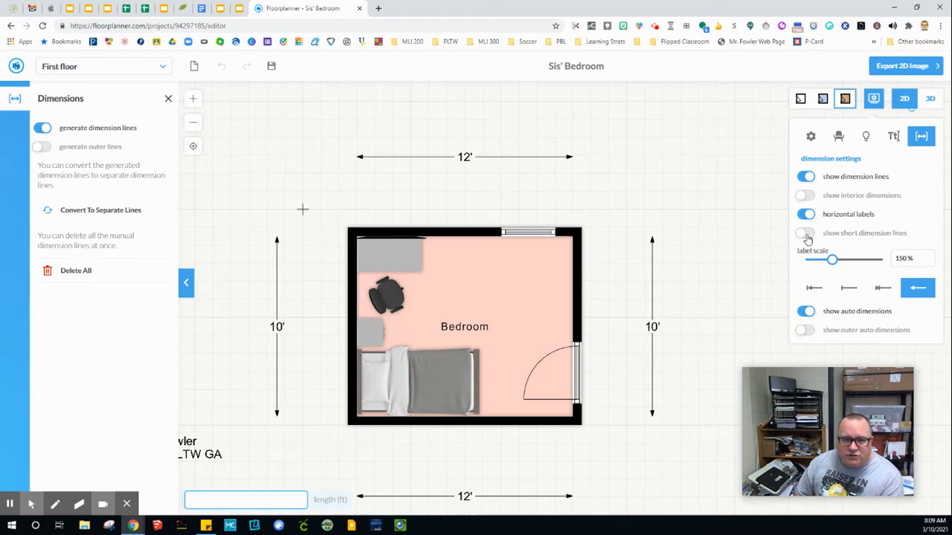
{"action": "left_click", "coordinate": [806, 235]}
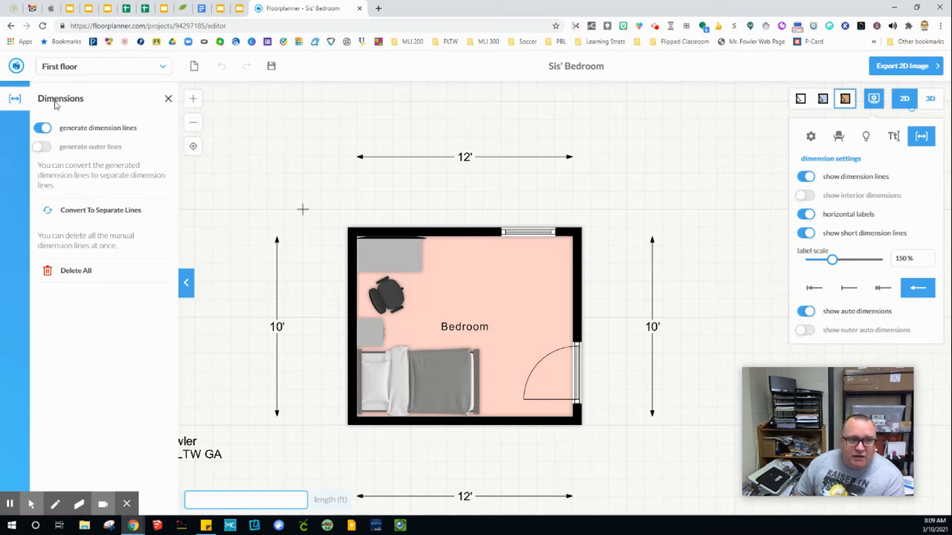
Step: Dimension the top wall from its left corner to the window edge at 8' 1/2"
{"action": "left_click", "coordinate": [457, 261]}
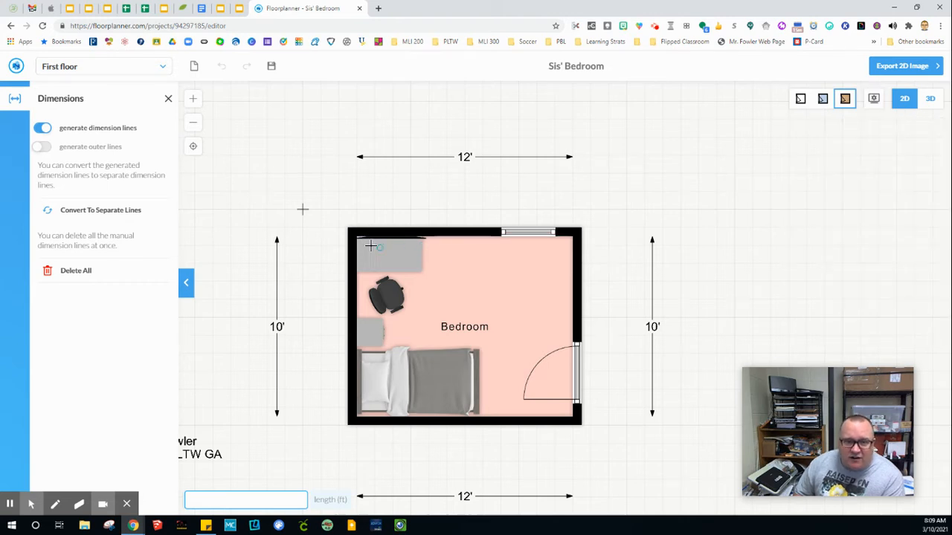
{"action": "scroll", "coordinate": [371, 263], "scroll_direction": "up", "scroll_amount": 3}
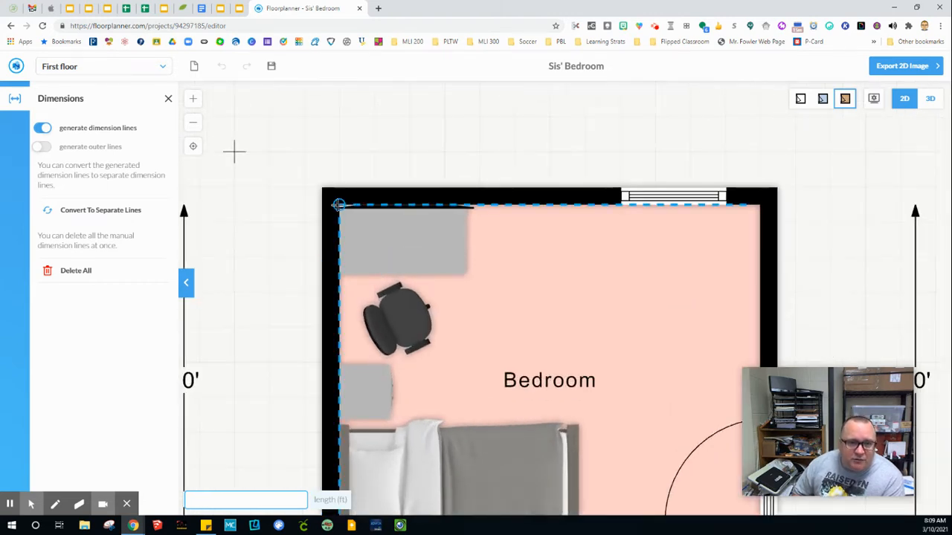
{"action": "left_click", "coordinate": [338, 204]}
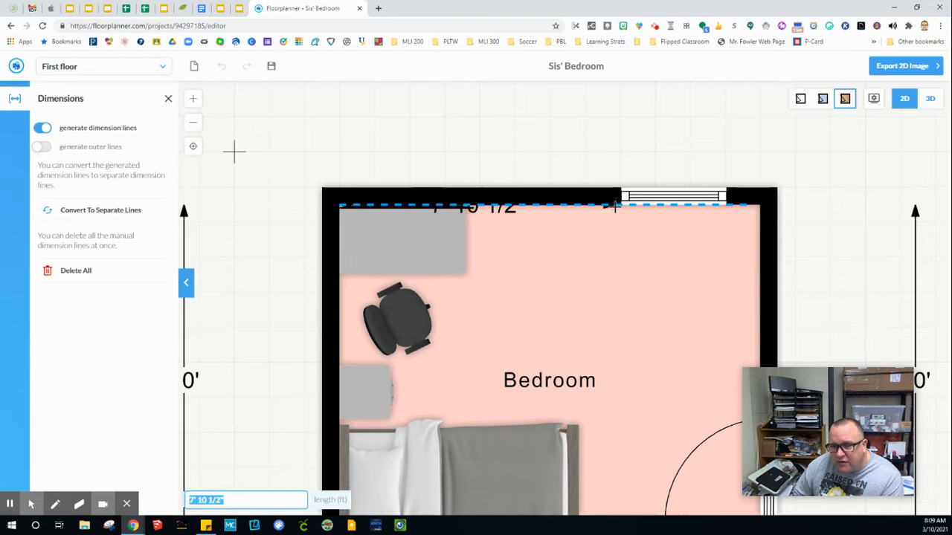
{"action": "scroll", "coordinate": [621, 203], "scroll_direction": "up", "scroll_amount": 3}
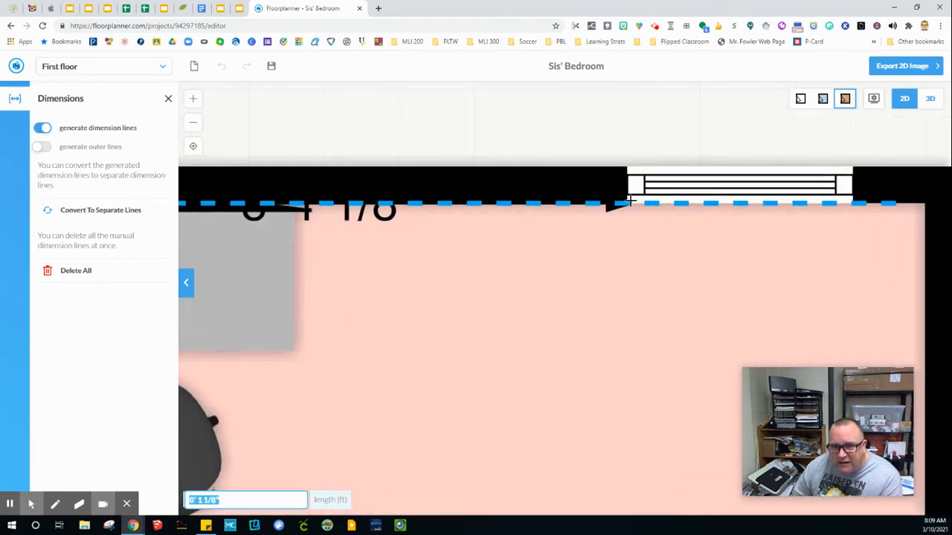
{"action": "left_click", "coordinate": [626, 202]}
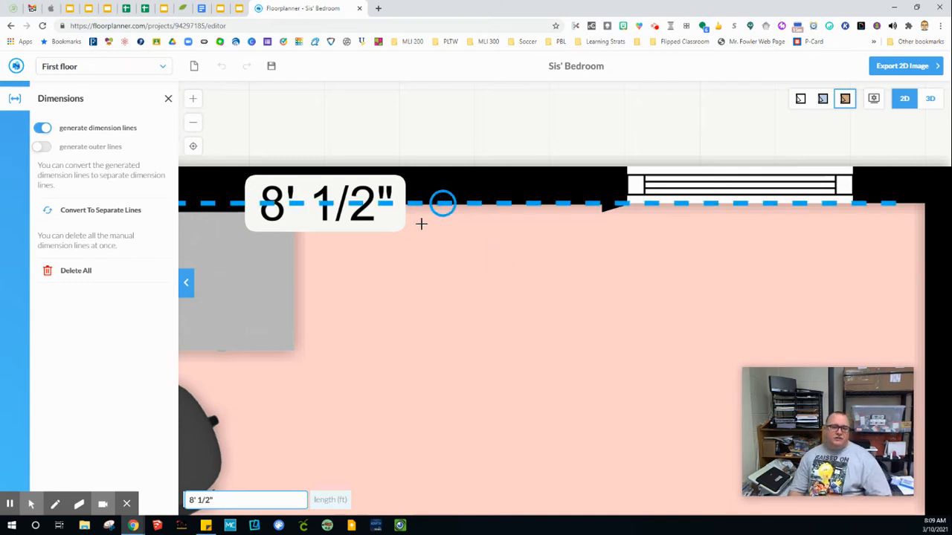
Step: Add an 11 3/8" dimension from the window's far edge to the right corner
{"action": "scroll", "coordinate": [414, 281], "scroll_direction": "down", "scroll_amount": 3}
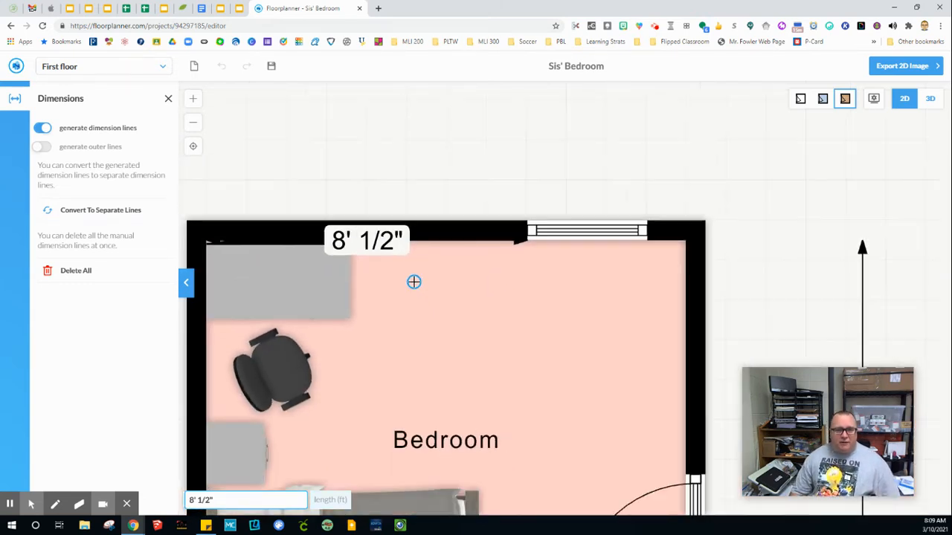
{"action": "scroll", "coordinate": [414, 282], "scroll_direction": "down", "scroll_amount": 2}
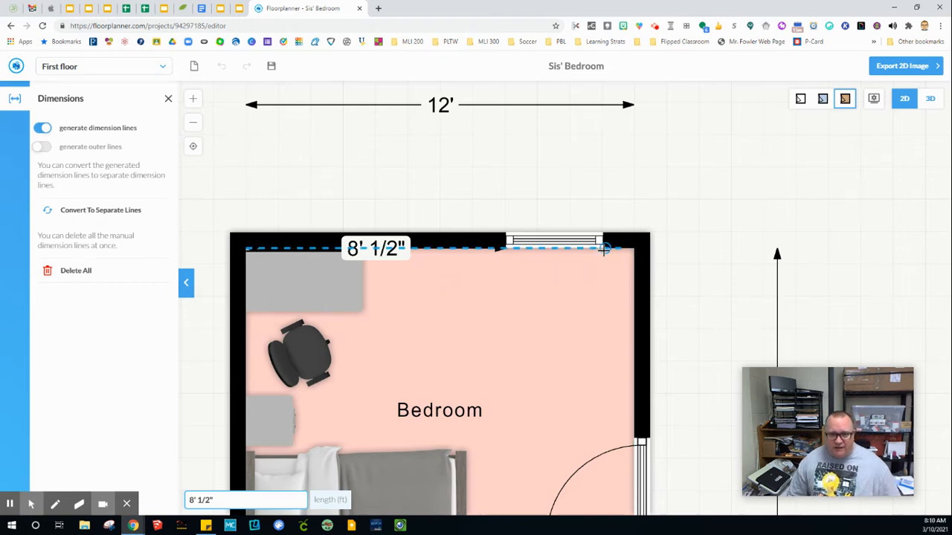
{"action": "scroll", "coordinate": [604, 249], "scroll_direction": "up", "scroll_amount": 4}
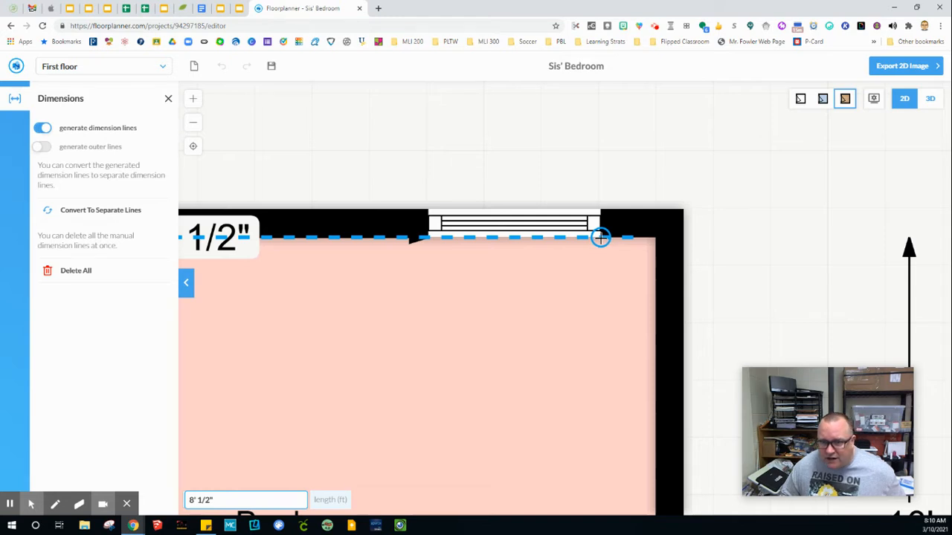
{"action": "left_click", "coordinate": [600, 237]}
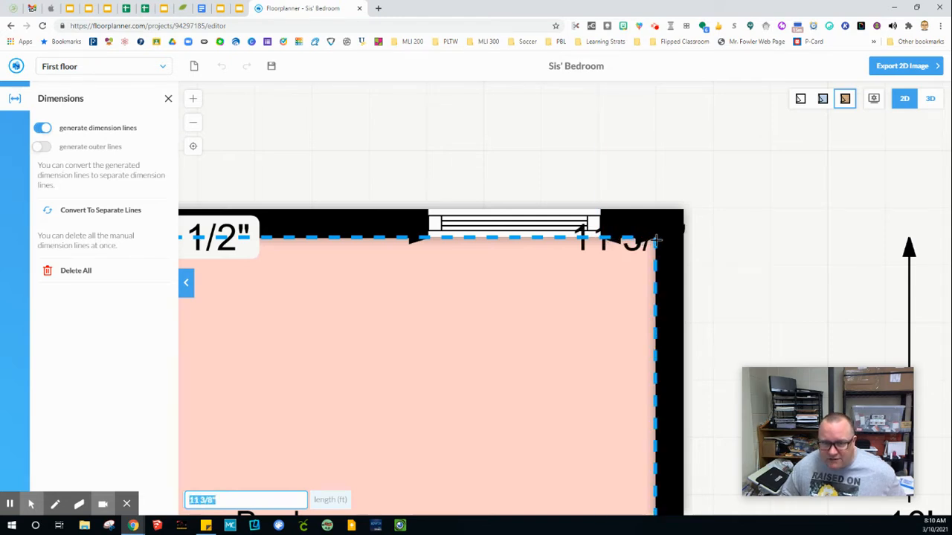
{"action": "left_click", "coordinate": [654, 238]}
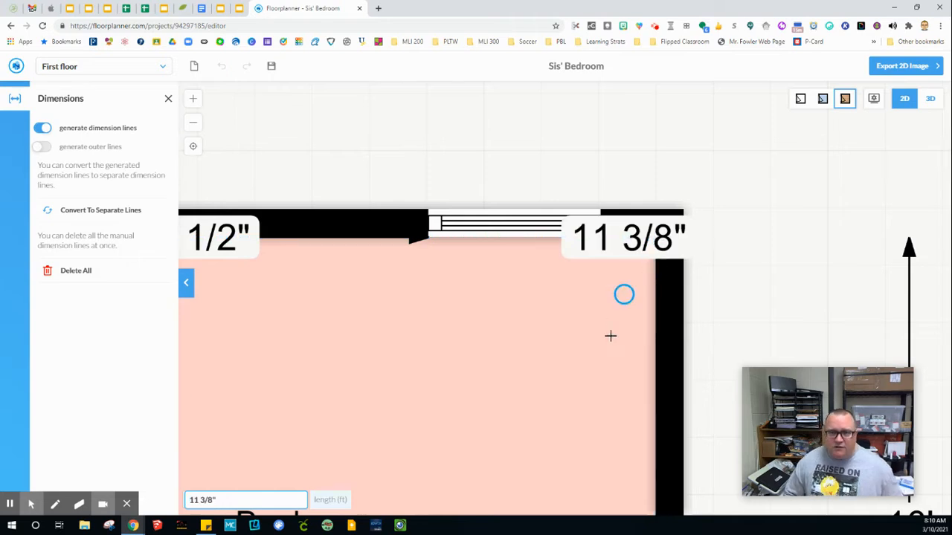
{"action": "scroll", "coordinate": [598, 389], "scroll_direction": "down", "scroll_amount": 1}
{"action": "scroll", "coordinate": [599, 390], "scroll_direction": "down", "scroll_amount": 2}
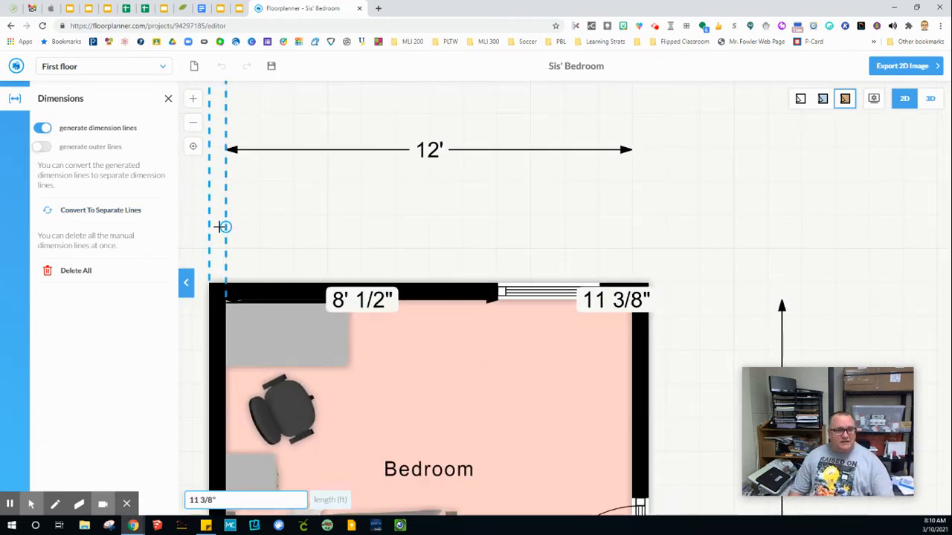
{"action": "key", "text": "Escape"}
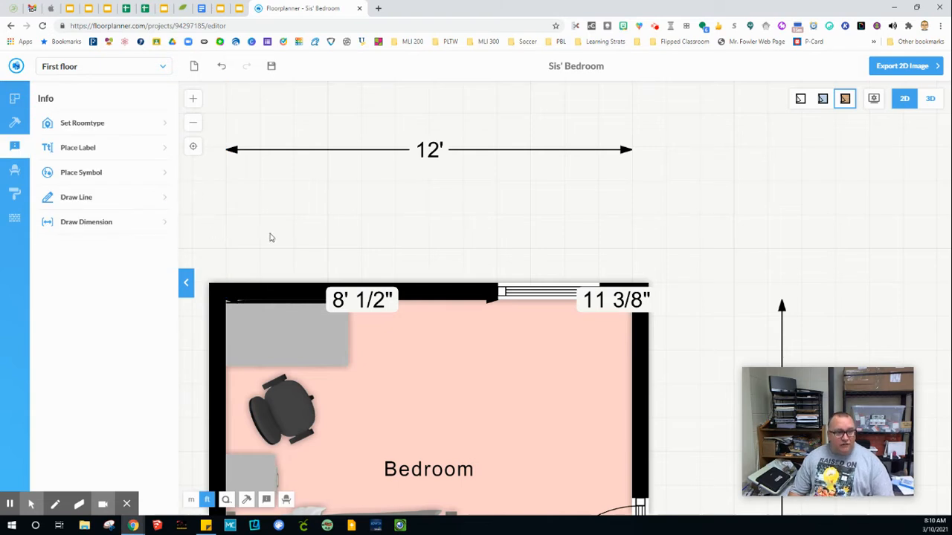
Step: Drag the 8' 1/2" dimension up above the room, just beneath the 12' line
{"action": "left_click", "coordinate": [401, 299]}
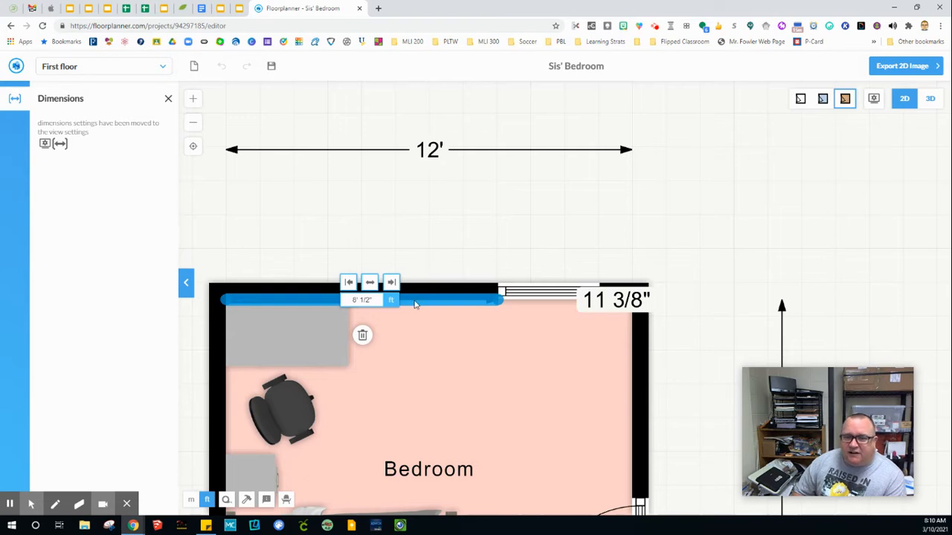
{"action": "left_click", "coordinate": [425, 344]}
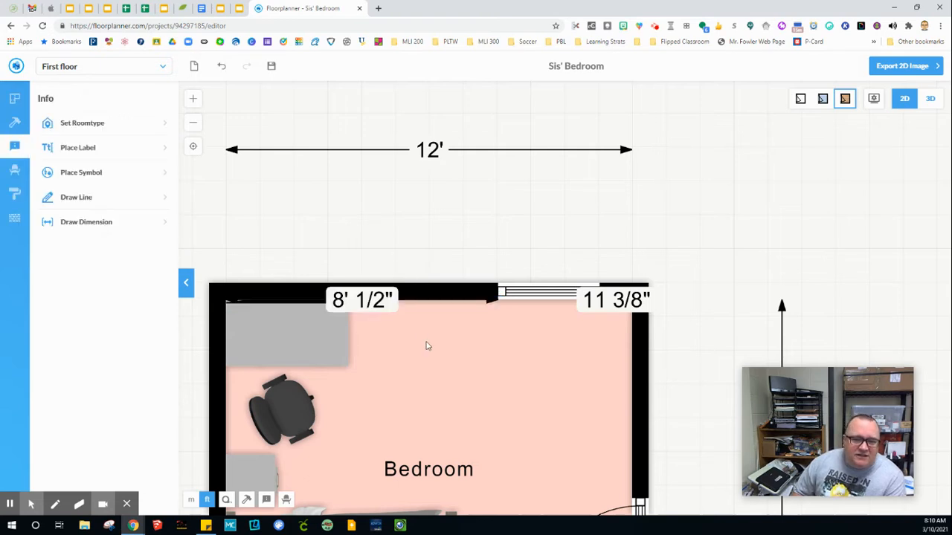
{"action": "left_click", "coordinate": [420, 304]}
{"action": "left_click_drag", "start_coordinate": [420, 304], "coordinate": [414, 337]}
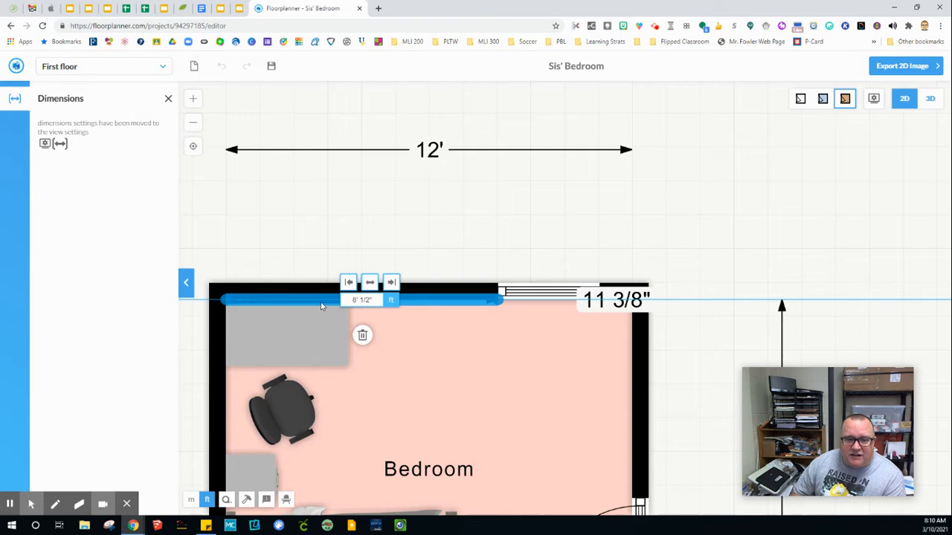
{"action": "left_click_drag", "start_coordinate": [321, 305], "coordinate": [304, 273]}
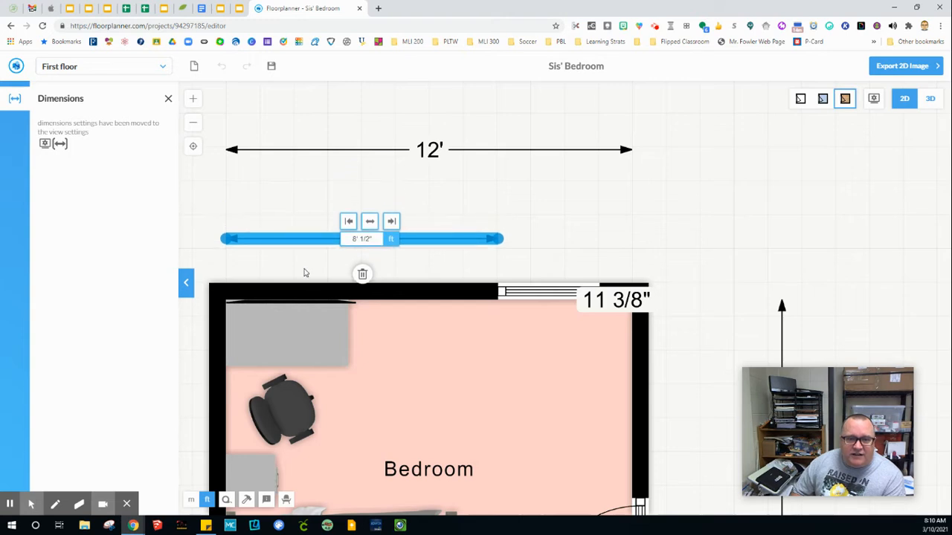
{"action": "left_click", "coordinate": [542, 380]}
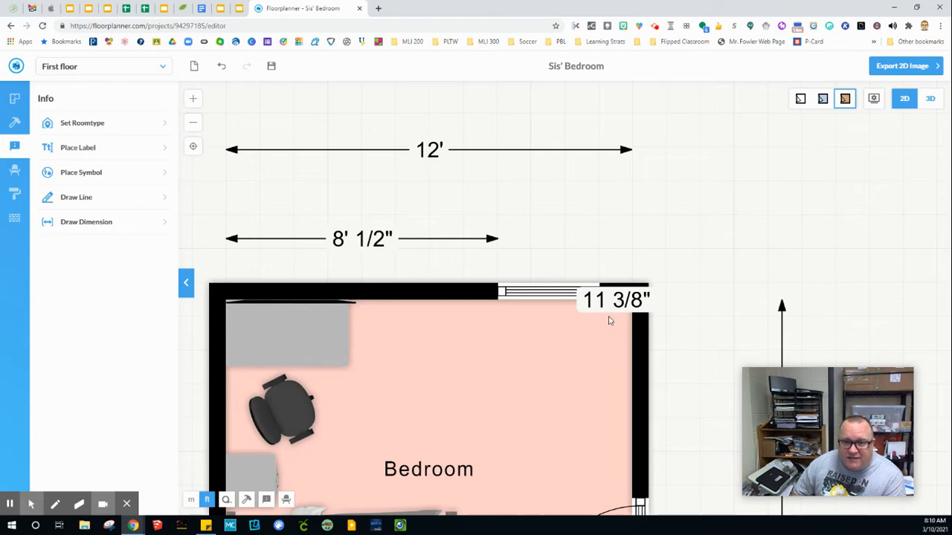
{"action": "scroll", "coordinate": [608, 316], "scroll_direction": "up", "scroll_amount": 5}
Step: Select the 11 3/8" dimension beside the window and delete it with its trash icon
{"action": "left_click", "coordinate": [623, 286]}
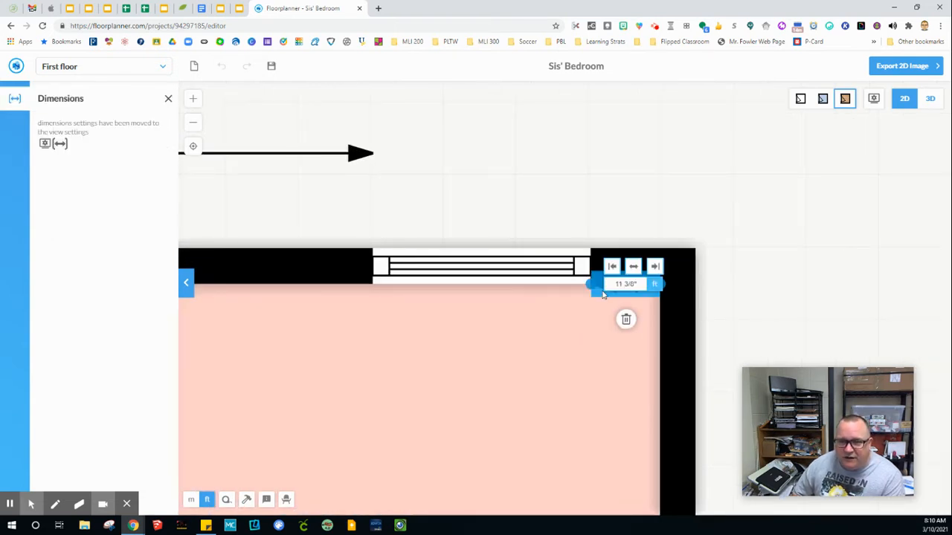
{"action": "left_click_drag", "start_coordinate": [599, 295], "coordinate": [598, 277]}
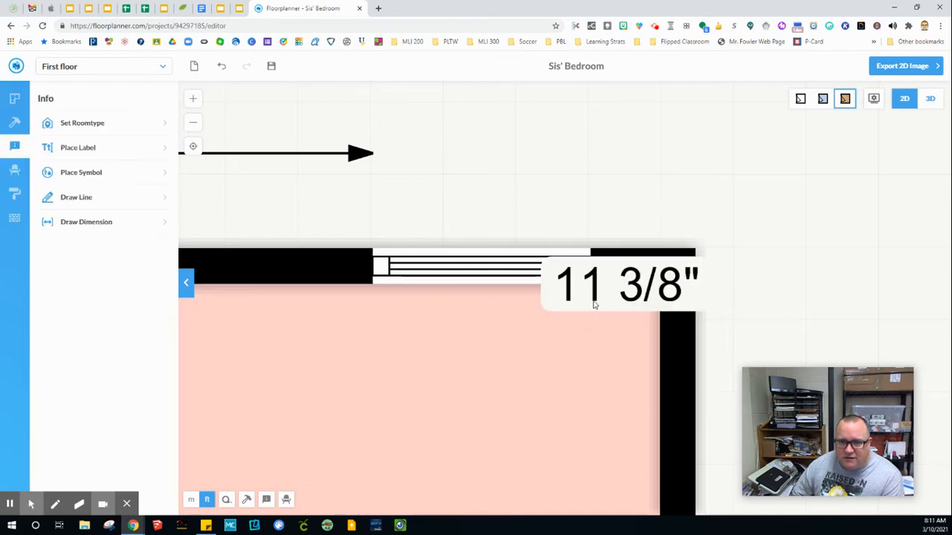
{"action": "left_click", "coordinate": [597, 293]}
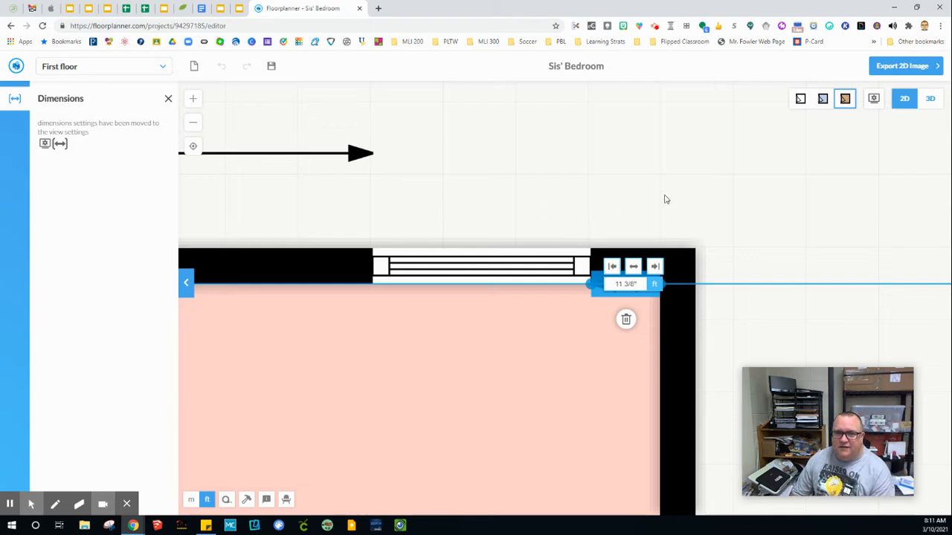
{"action": "left_click", "coordinate": [626, 320]}
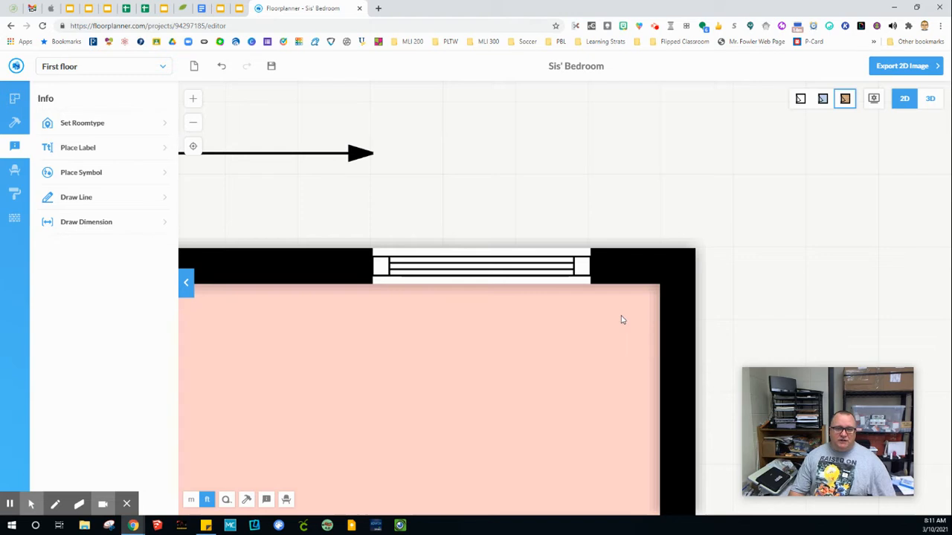
Step: Draw a 3' dimension across the window from its left edge
{"action": "left_click", "coordinate": [73, 231]}
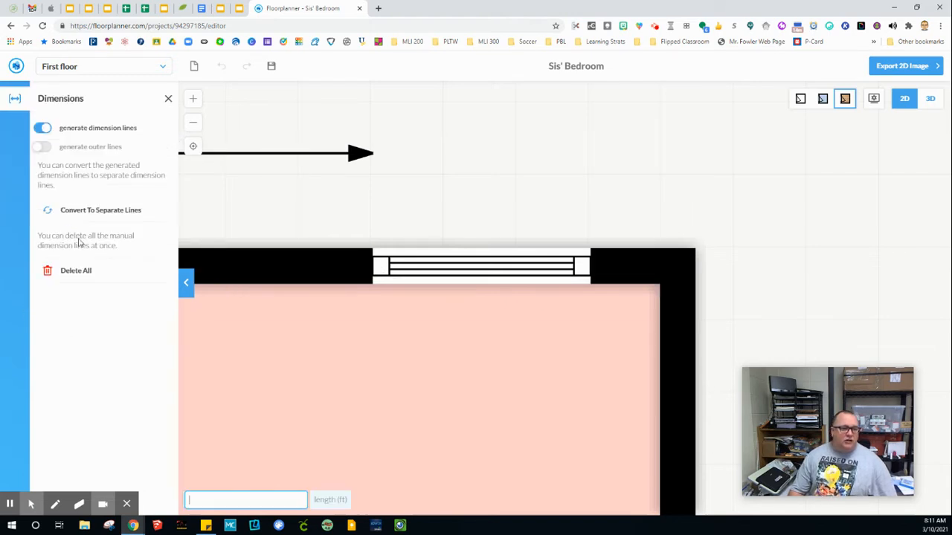
{"action": "left_click", "coordinate": [372, 284]}
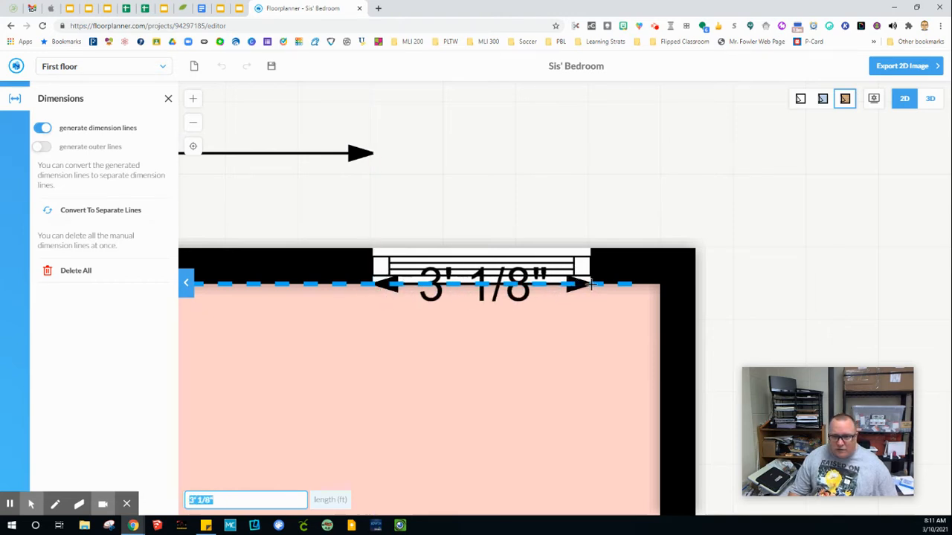
{"action": "type", "text": "3'"}
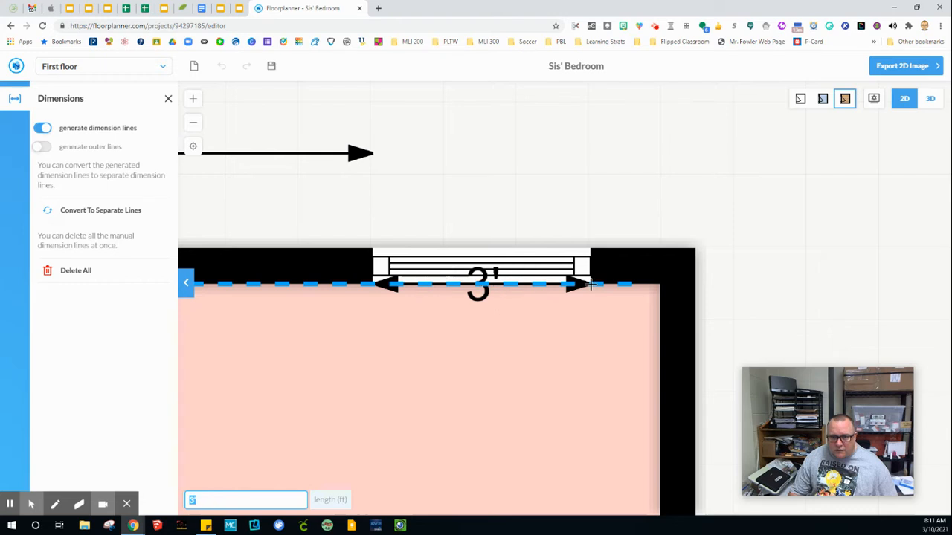
{"action": "key", "text": "Return"}
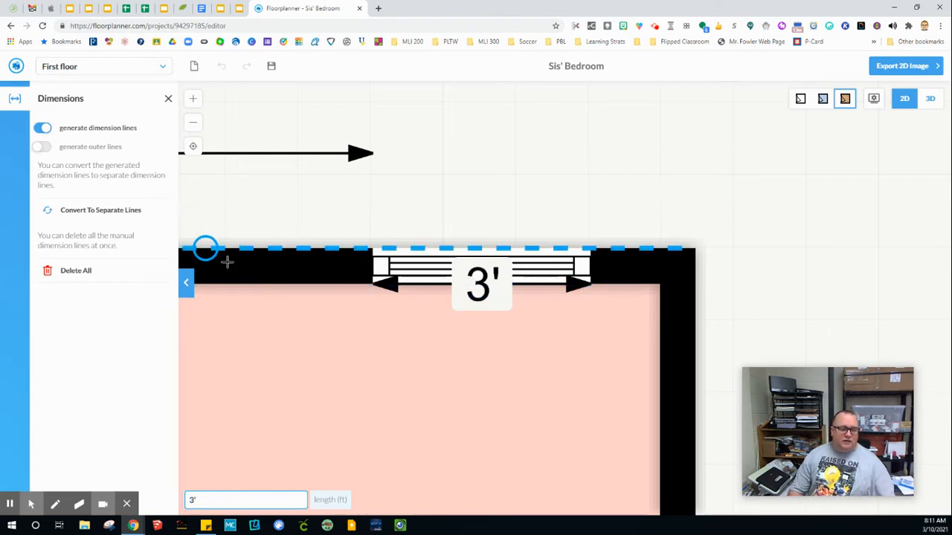
{"action": "key", "text": "Escape"}
Step: Move the 3' dimension above the room, continuing right from the 8' 1/2" line
{"action": "left_click", "coordinate": [409, 286]}
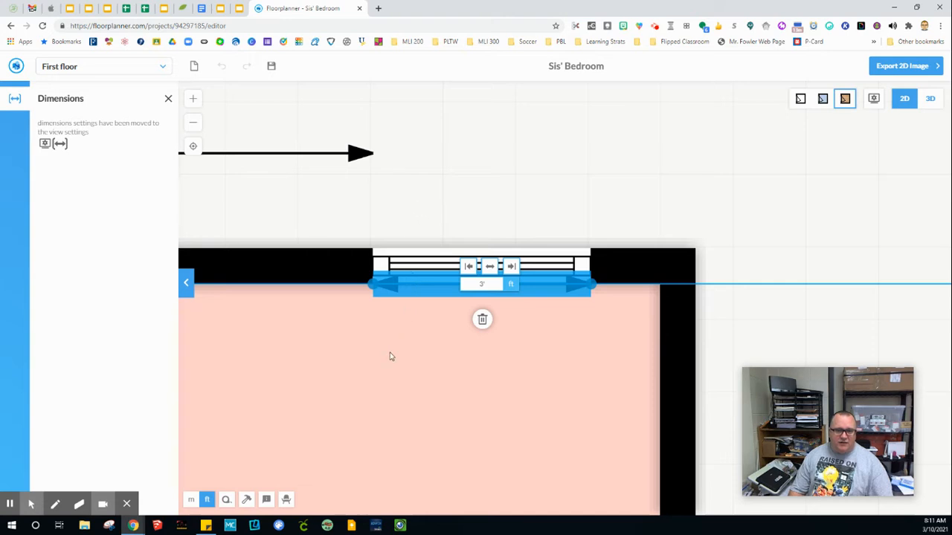
{"action": "scroll", "coordinate": [416, 357], "scroll_direction": "down", "scroll_amount": 2}
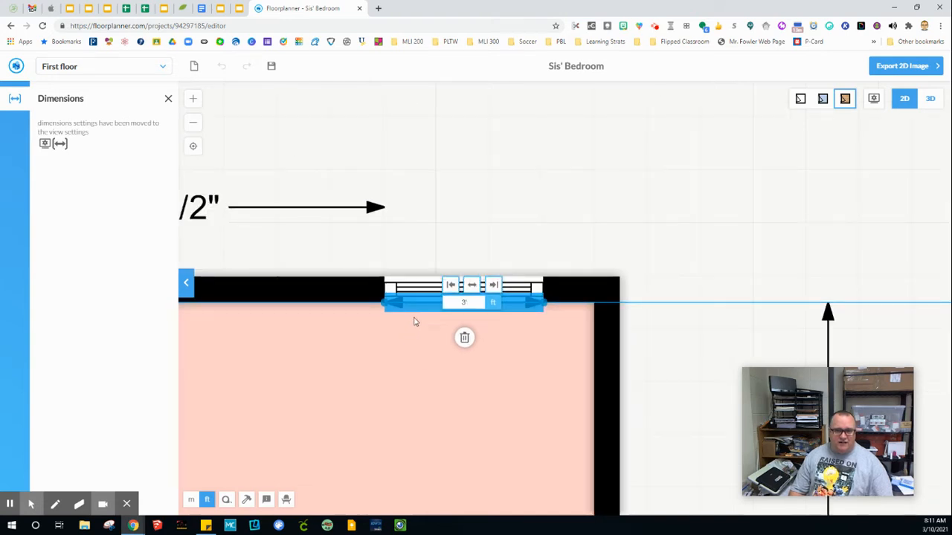
{"action": "left_click", "coordinate": [408, 357]}
{"action": "left_click", "coordinate": [417, 305]}
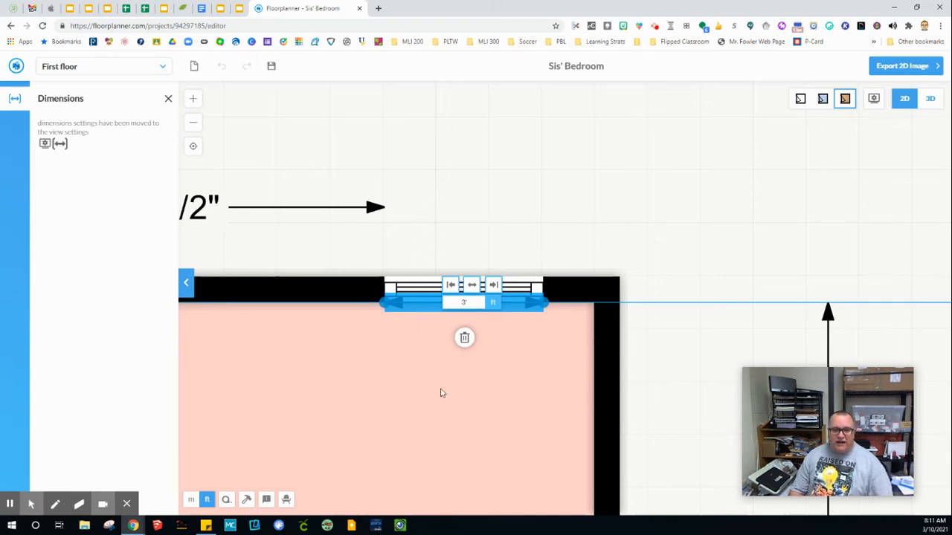
{"action": "left_click", "coordinate": [430, 360]}
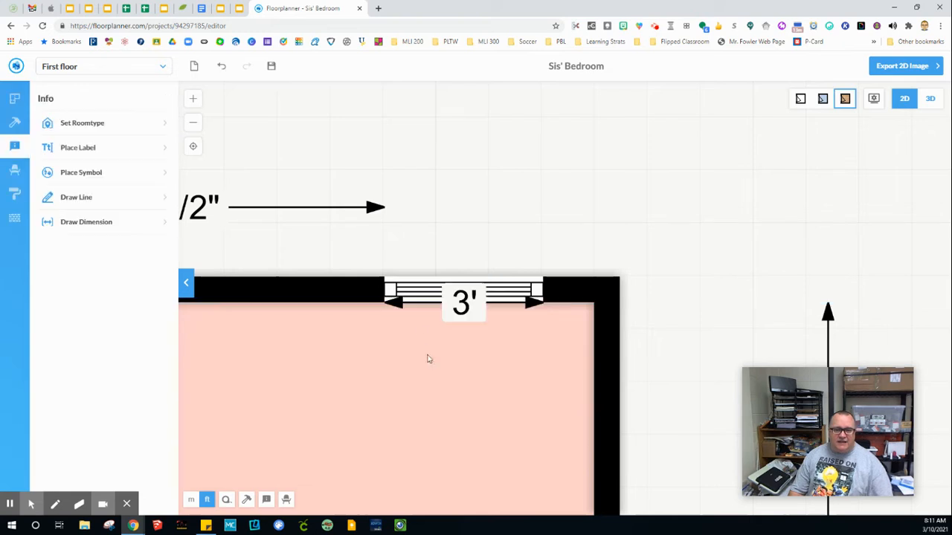
{"action": "left_click", "coordinate": [418, 305]}
{"action": "left_click_drag", "start_coordinate": [458, 216], "coordinate": [364, 4]}
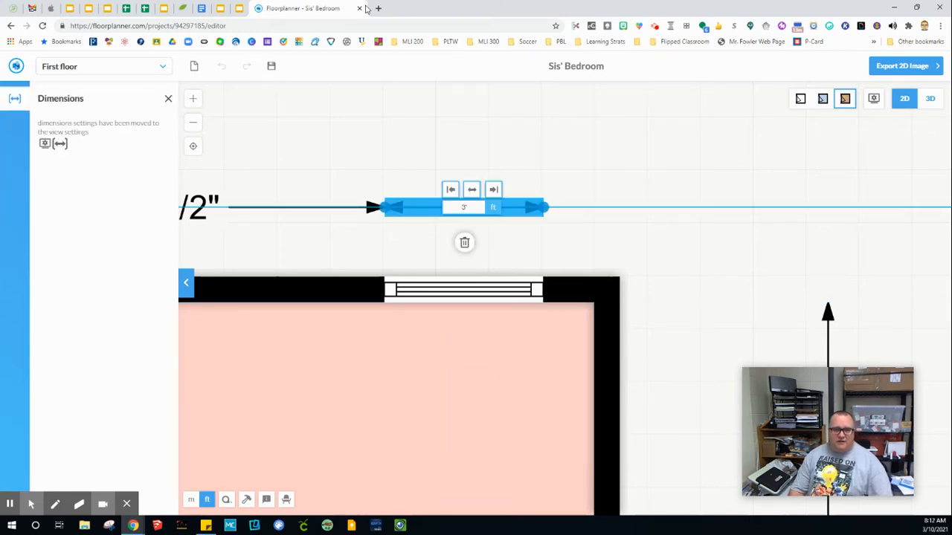
{"action": "left_click", "coordinate": [678, 243]}
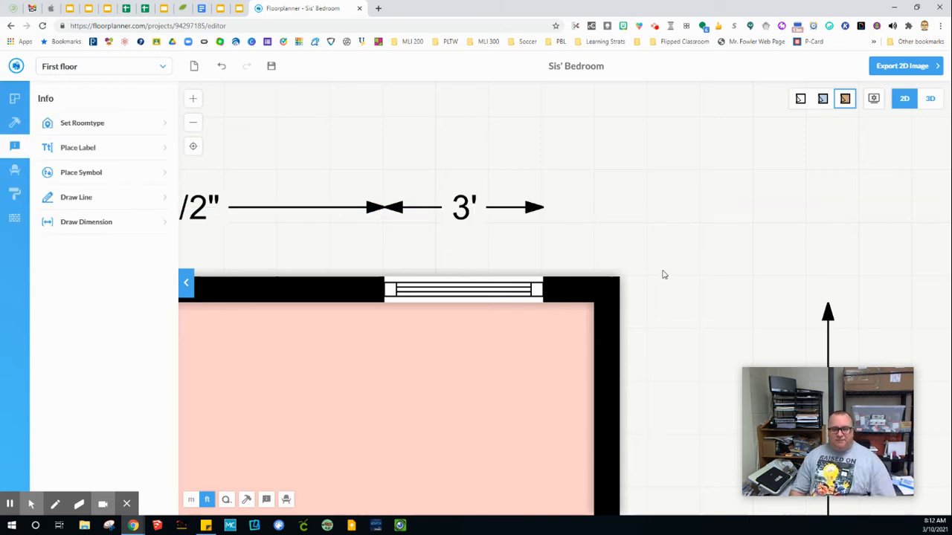
{"action": "scroll", "coordinate": [663, 275], "scroll_direction": "down", "scroll_amount": 4}
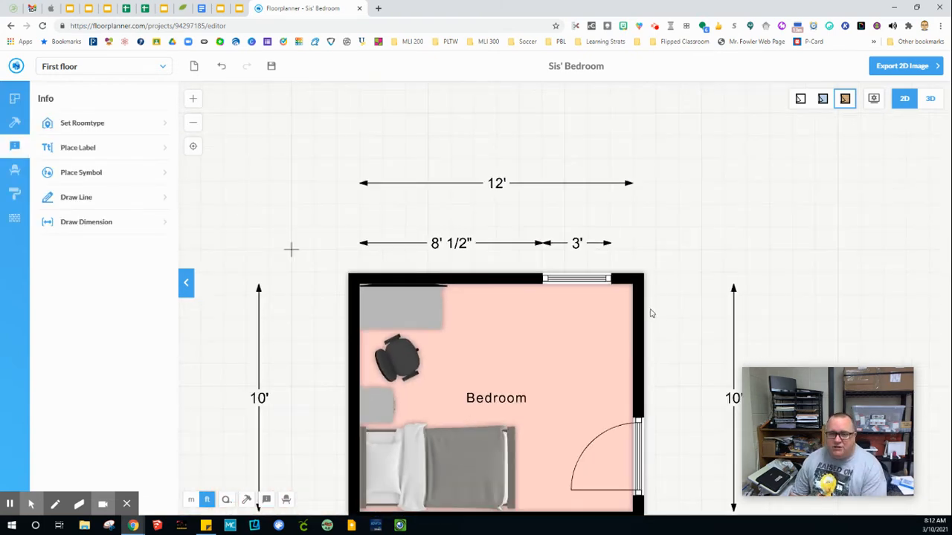
Step: Dimension the right wall from its top corner to the door's top edge at 5' 10 3/8"
{"action": "left_click", "coordinate": [65, 221]}
{"action": "scroll", "coordinate": [647, 339], "scroll_direction": "up", "scroll_amount": 1}
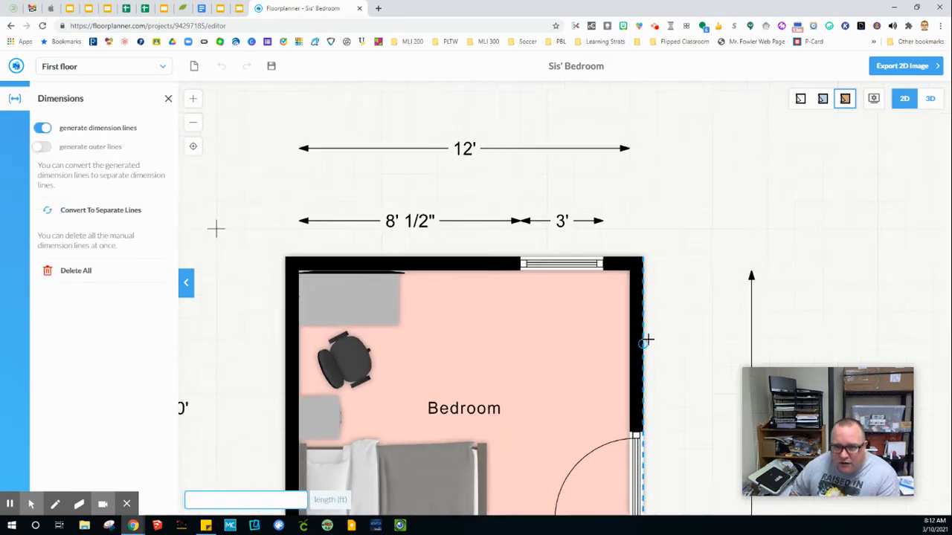
{"action": "scroll", "coordinate": [647, 339], "scroll_direction": "down", "scroll_amount": 1}
{"action": "left_click", "coordinate": [625, 258]}
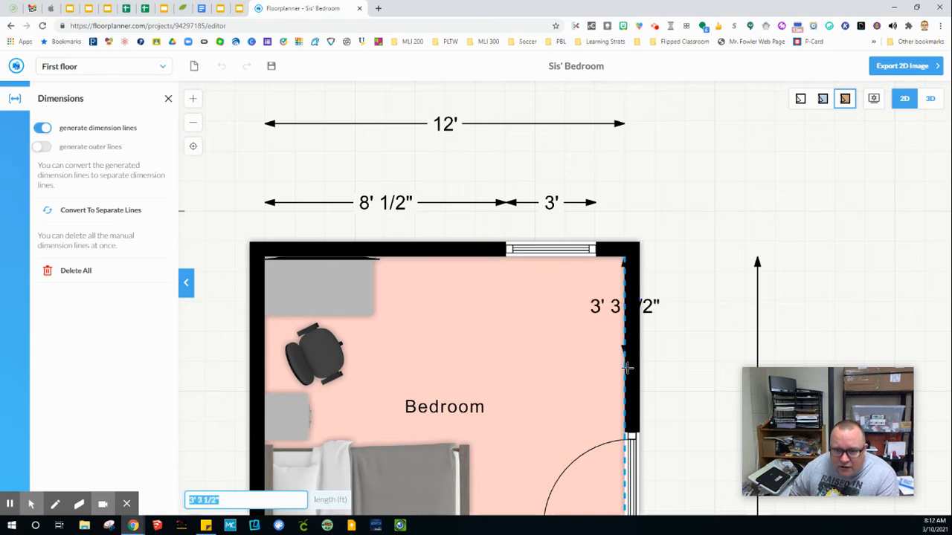
{"action": "scroll", "coordinate": [625, 427], "scroll_direction": "up", "scroll_amount": 2}
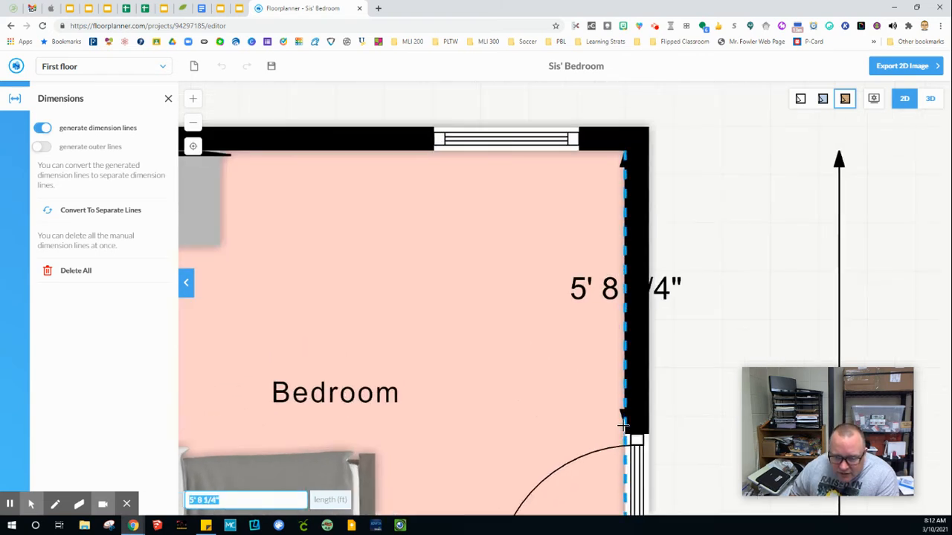
{"action": "scroll", "coordinate": [623, 425], "scroll_direction": "up", "scroll_amount": 2}
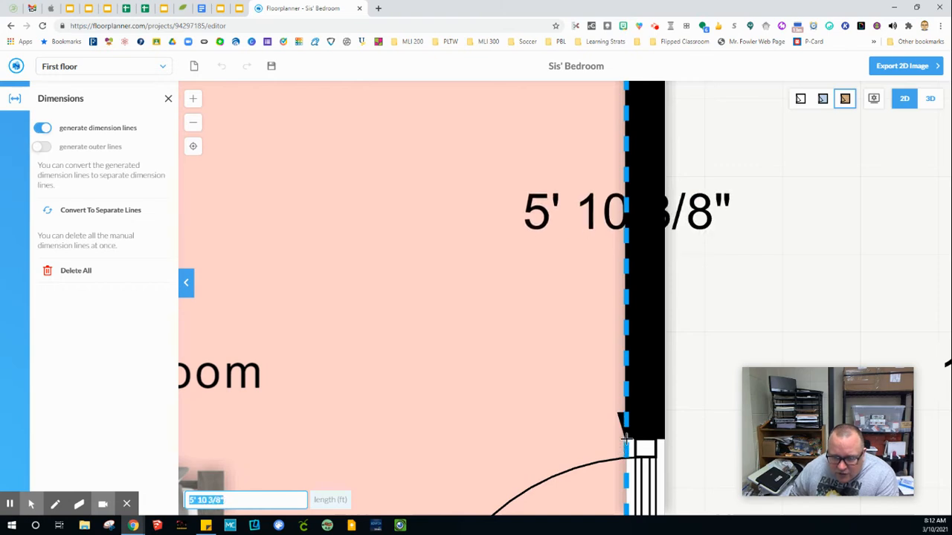
{"action": "left_click", "coordinate": [624, 440]}
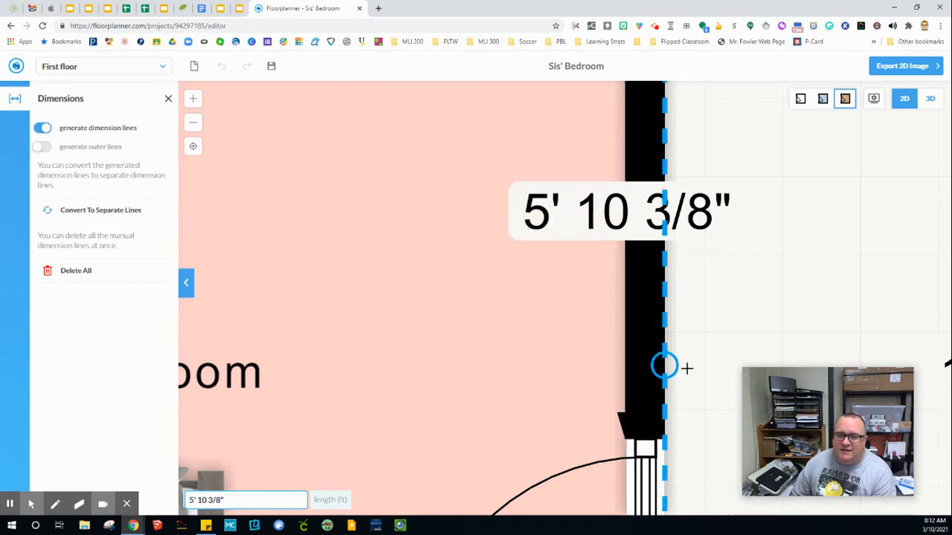
{"action": "left_click", "coordinate": [626, 384]}
Step: Drag the 5' 10 3/8" dimension outside the right wall beside the 10' line
{"action": "scroll", "coordinate": [669, 350], "scroll_direction": "down", "scroll_amount": 3}
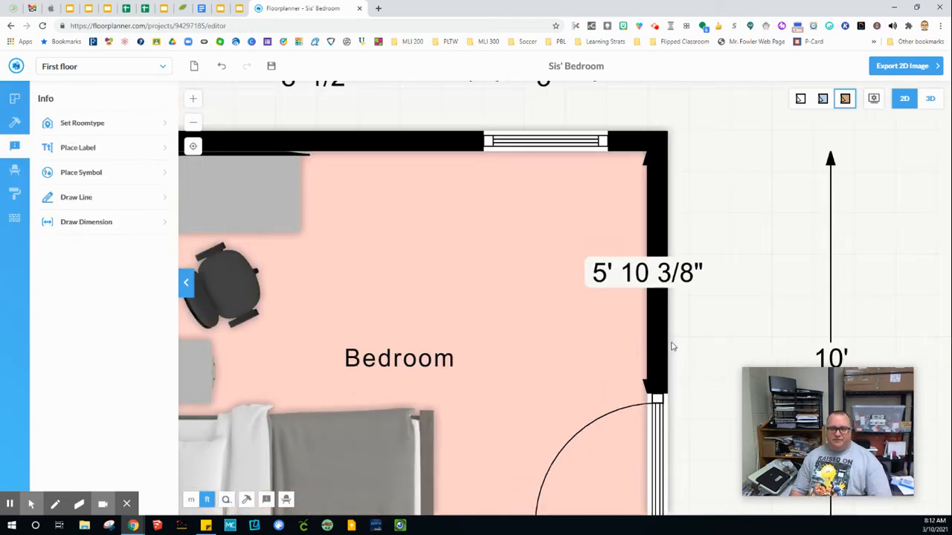
{"action": "scroll", "coordinate": [672, 347], "scroll_direction": "down", "scroll_amount": 2}
{"action": "left_click", "coordinate": [658, 380]}
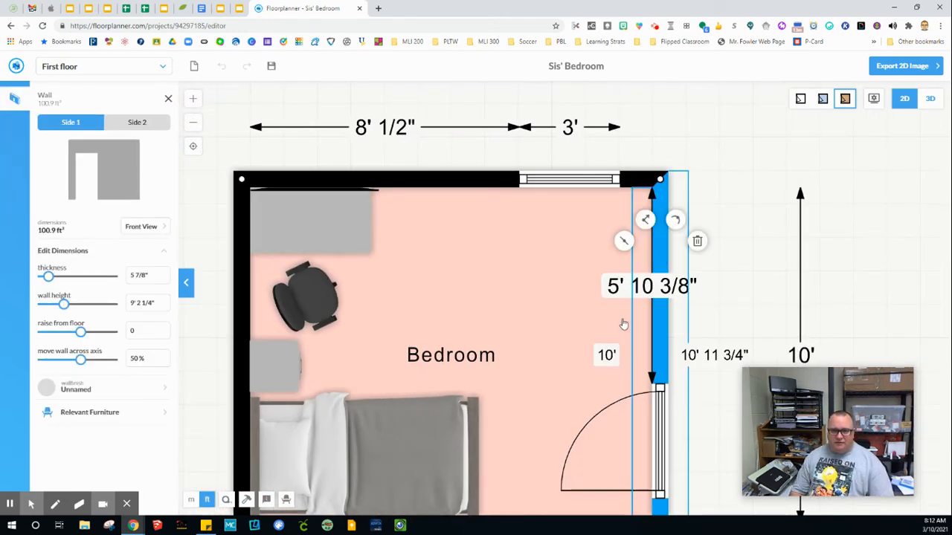
{"action": "left_click", "coordinate": [565, 318]}
{"action": "left_click", "coordinate": [625, 294]}
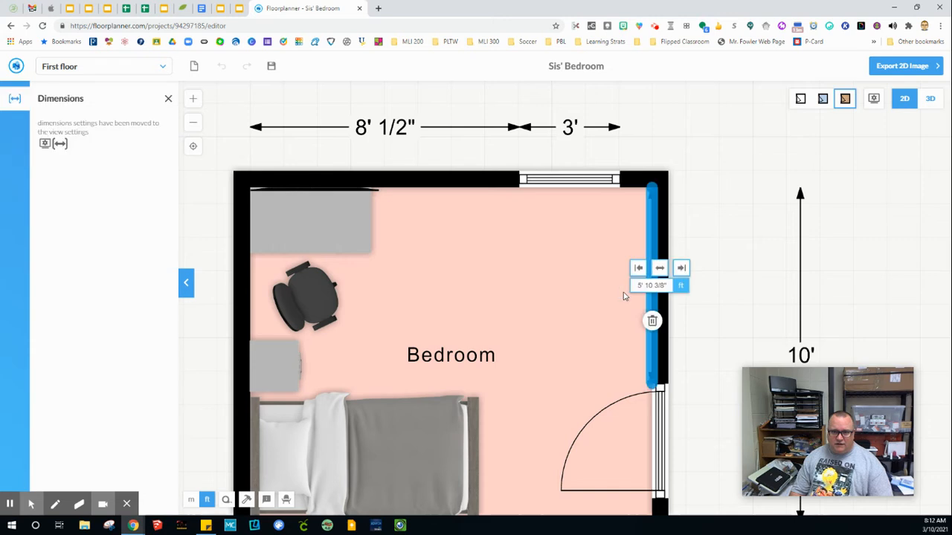
{"action": "left_click_drag", "start_coordinate": [649, 303], "coordinate": [748, 306]}
{"action": "left_click", "coordinate": [572, 316]}
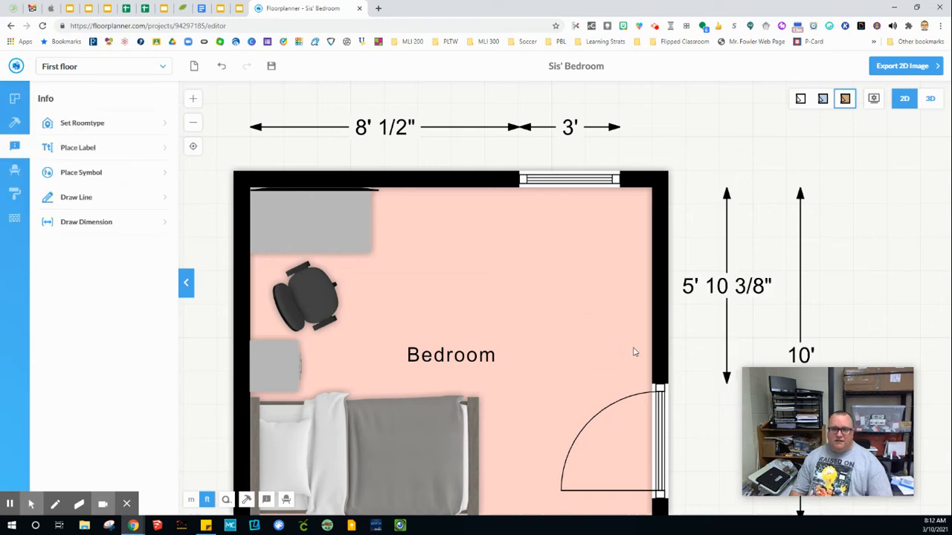
Step: Check the right wall, then undo a misplaced diagonal 3' 5" dimension
{"action": "scroll", "coordinate": [635, 350], "scroll_direction": "down", "scroll_amount": 3}
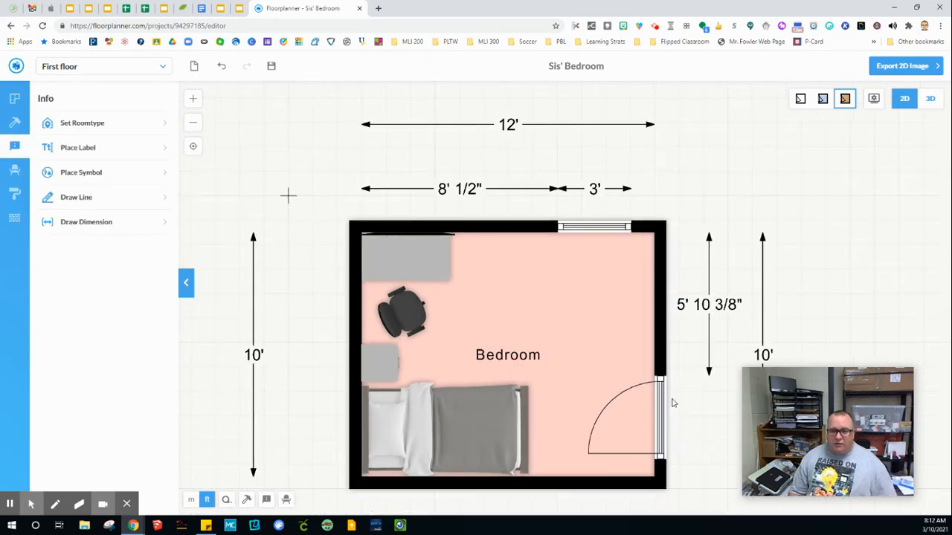
{"action": "left_click", "coordinate": [661, 471]}
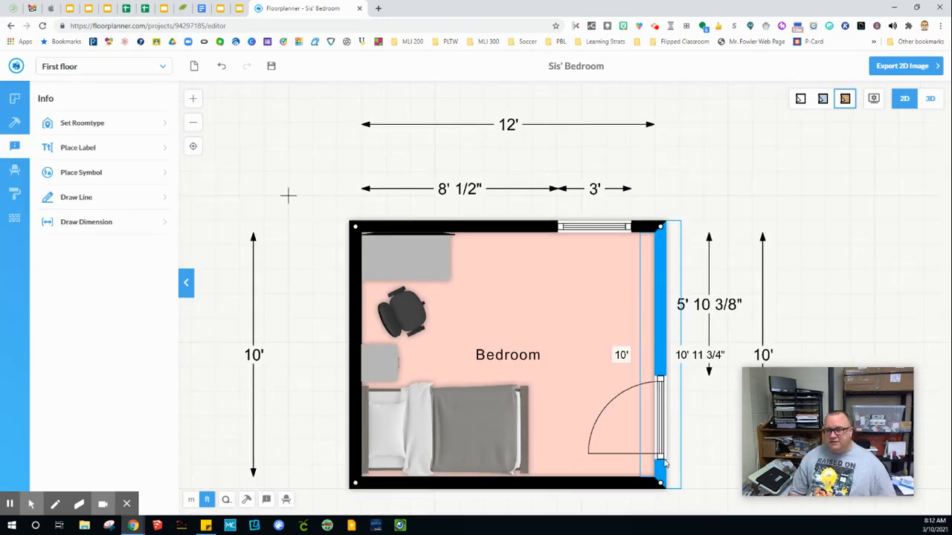
{"action": "left_click", "coordinate": [106, 229]}
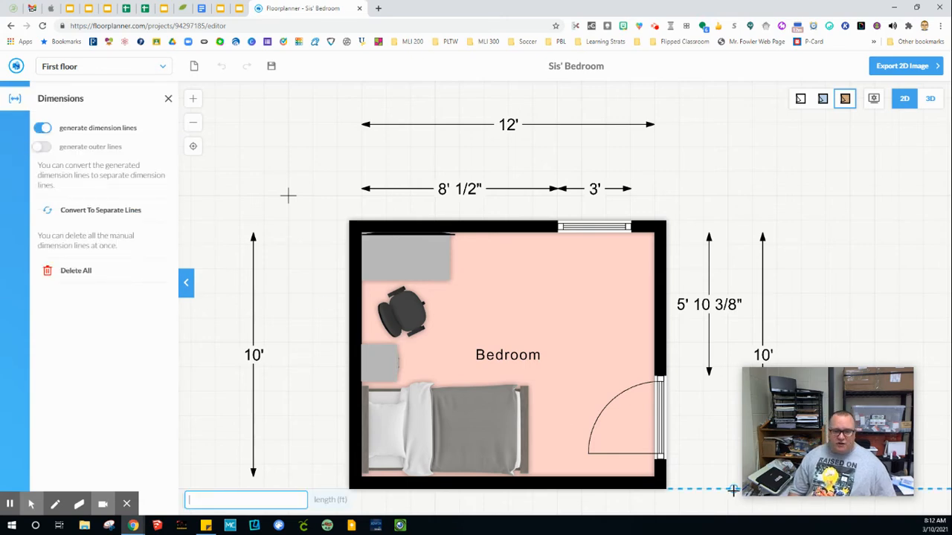
{"action": "scroll", "coordinate": [654, 468], "scroll_direction": "down", "scroll_amount": 2}
{"action": "scroll", "coordinate": [653, 457], "scroll_direction": "up", "scroll_amount": 4}
{"action": "scroll", "coordinate": [663, 458], "scroll_direction": "up", "scroll_amount": 1}
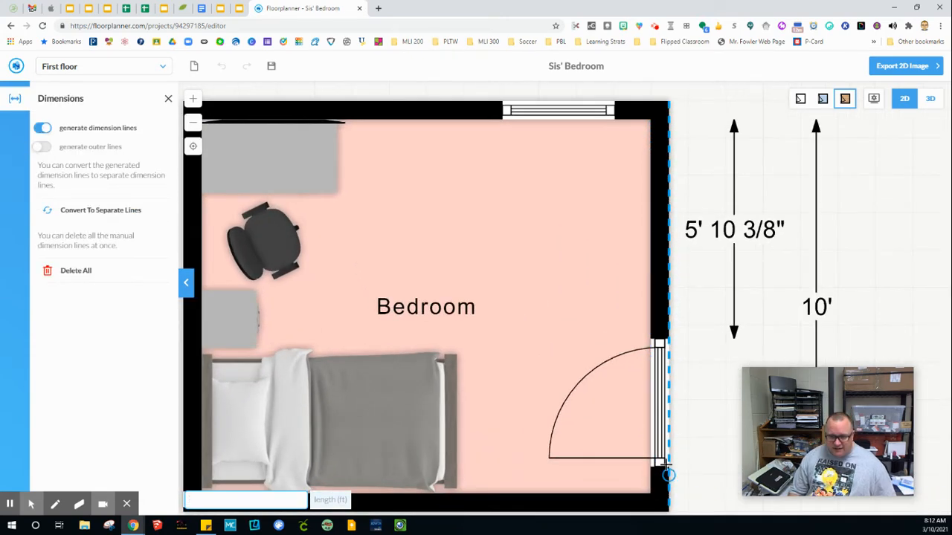
{"action": "right_click", "coordinate": [646, 430]}
{"action": "left_click", "coordinate": [617, 446]}
{"action": "left_click", "coordinate": [541, 336]}
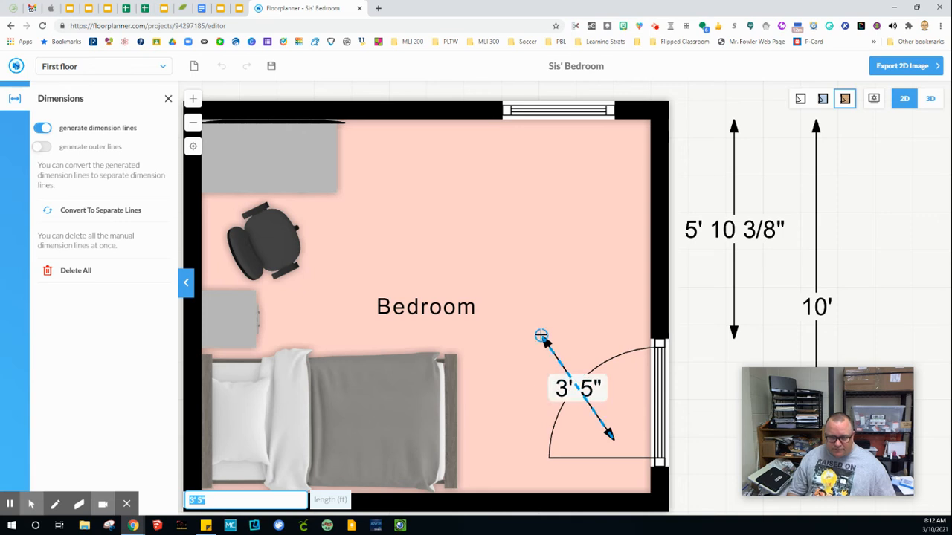
{"action": "key", "text": "Escape"}
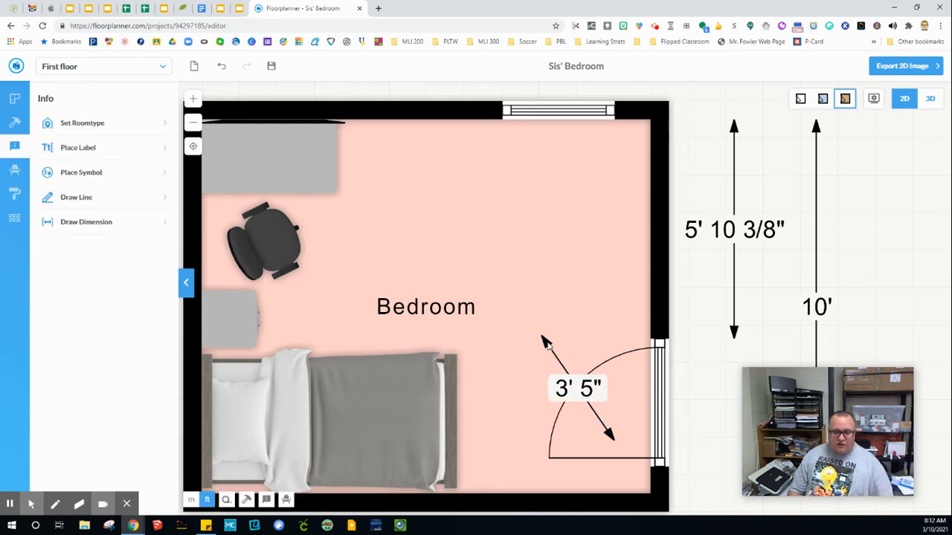
{"action": "key", "text": "ctrl+z"}
Step: Draw an 8 5/8" dimension along the right wall at the corner below the door
{"action": "scroll", "coordinate": [629, 405], "scroll_direction": "down", "scroll_amount": 1}
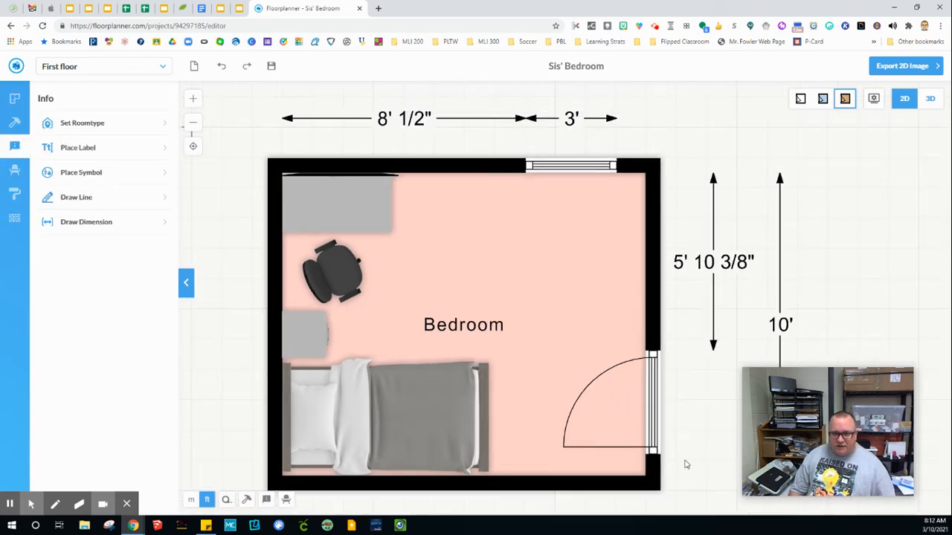
{"action": "left_click_drag", "start_coordinate": [686, 462], "coordinate": [652, 373]}
{"action": "scroll", "coordinate": [635, 374], "scroll_direction": "up", "scroll_amount": 3}
{"action": "scroll", "coordinate": [633, 373], "scroll_direction": "up", "scroll_amount": 3}
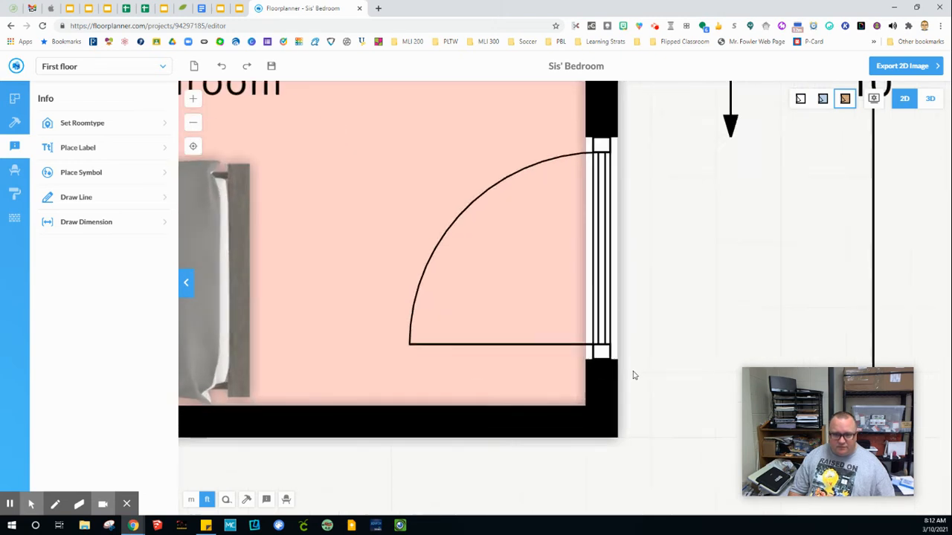
{"action": "left_click", "coordinate": [86, 223]}
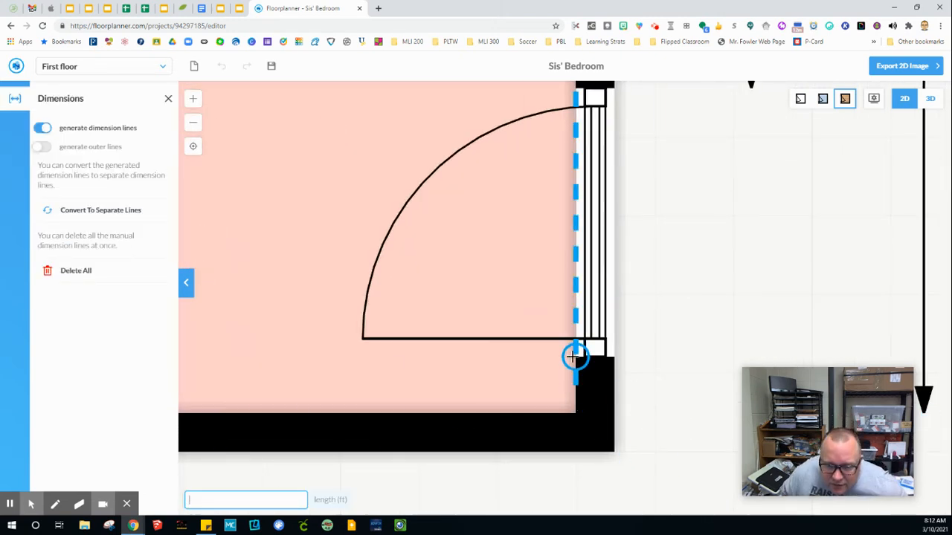
{"action": "left_click", "coordinate": [574, 356]}
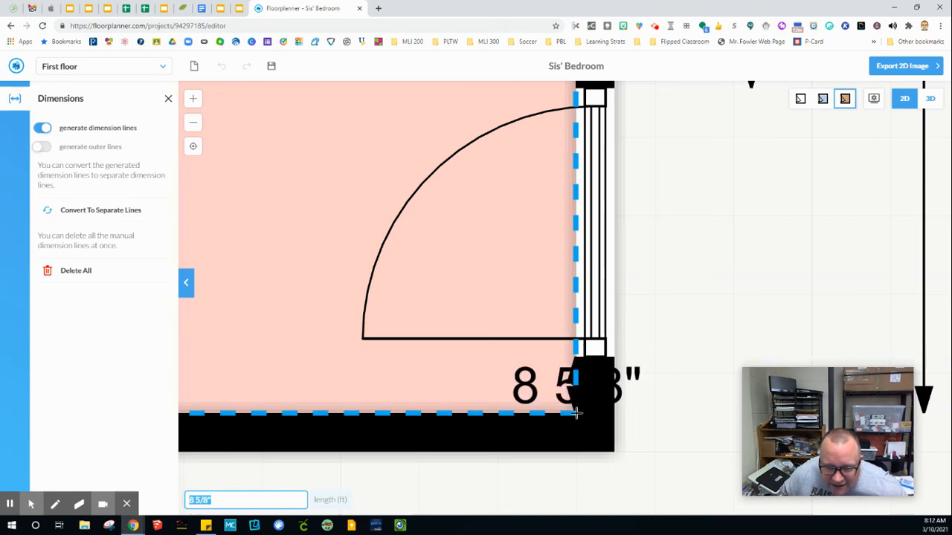
{"action": "left_click", "coordinate": [577, 414]}
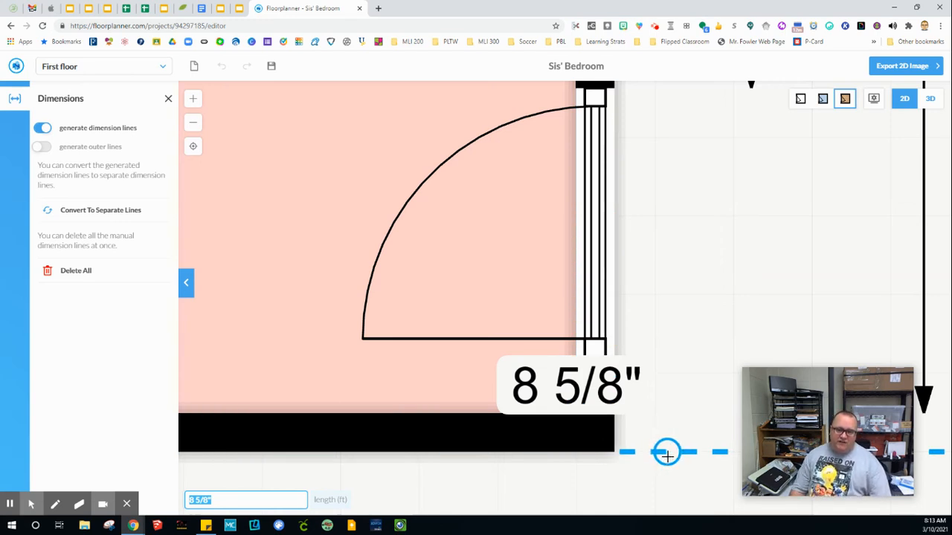
{"action": "key", "text": "Escape"}
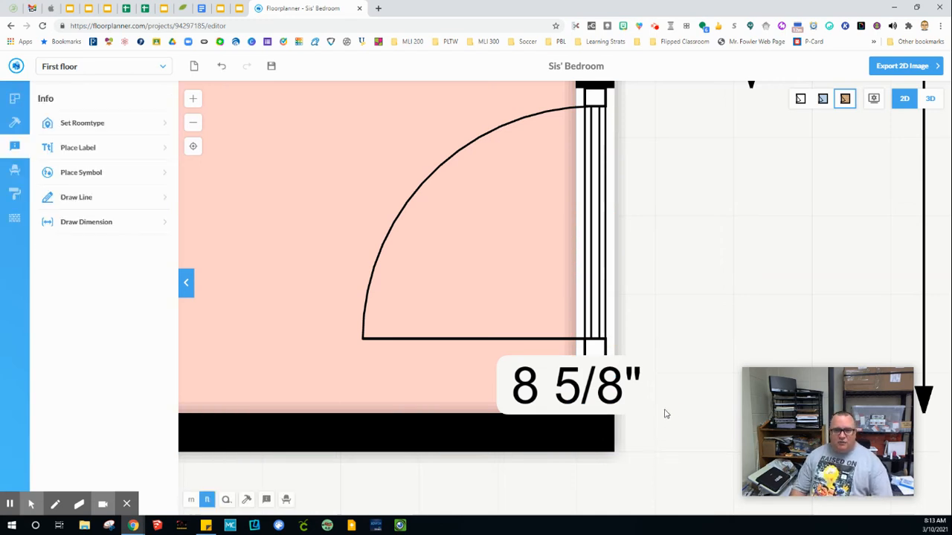
Step: Select the 8 5/8" dimension below the door and delete it
{"action": "left_click", "coordinate": [567, 400]}
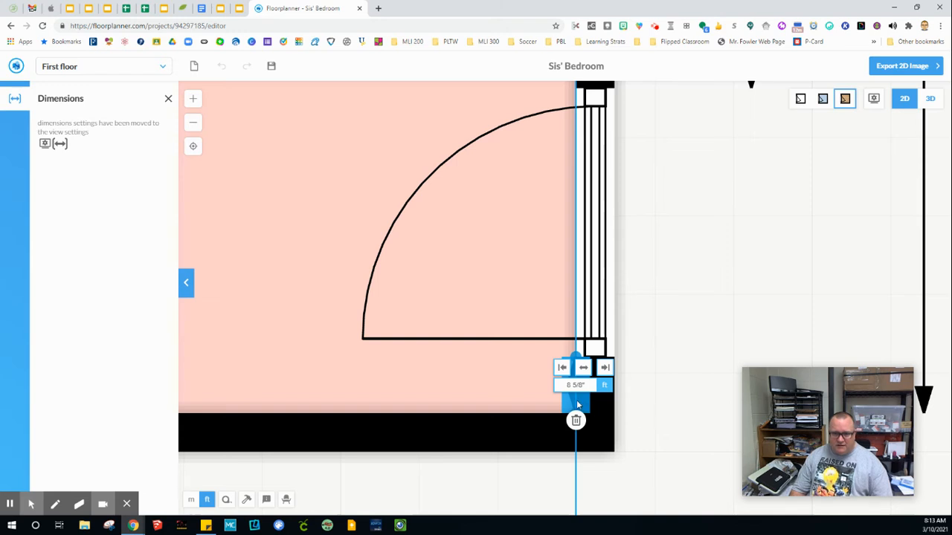
{"action": "left_click", "coordinate": [572, 482]}
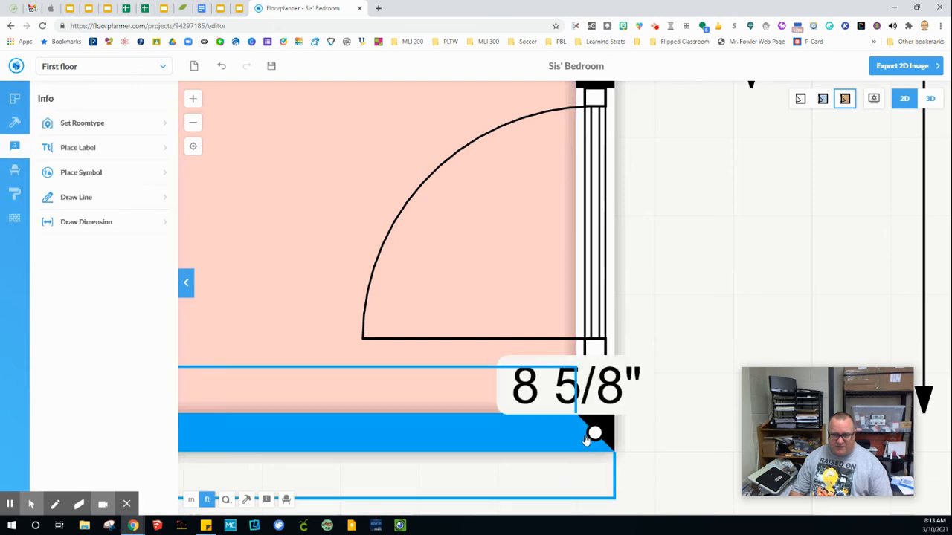
{"action": "left_click", "coordinate": [569, 384]}
{"action": "left_click_drag", "start_coordinate": [582, 406], "coordinate": [552, 400]}
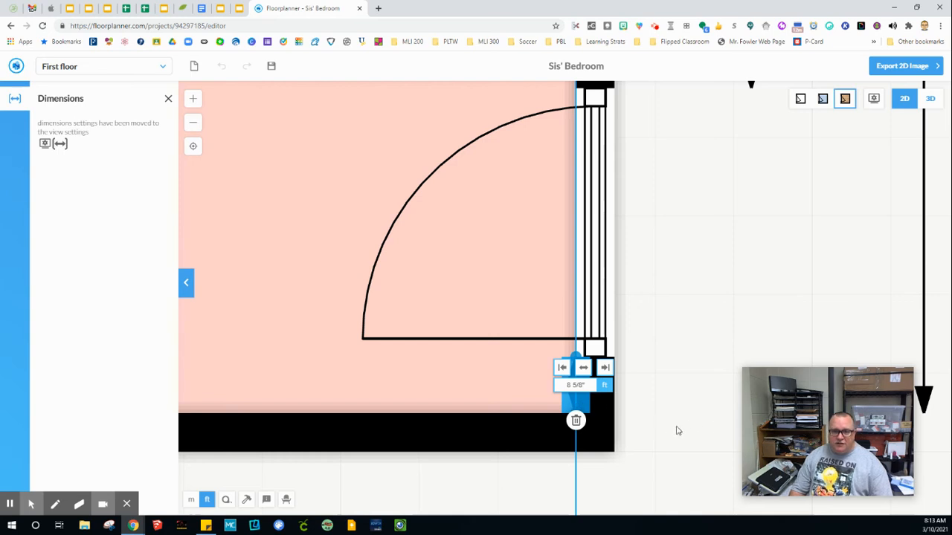
{"action": "left_click", "coordinate": [576, 420]}
Step: Start a new dimension with Draw Dimension
{"action": "scroll", "coordinate": [662, 409], "scroll_direction": "up", "scroll_amount": 1}
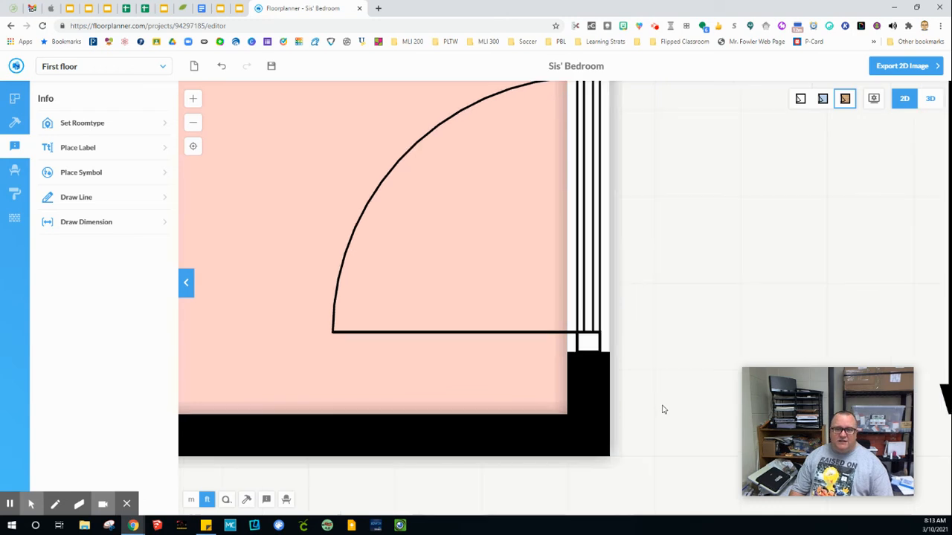
{"action": "scroll", "coordinate": [658, 410], "scroll_direction": "down", "scroll_amount": 1}
{"action": "left_click", "coordinate": [110, 225]}
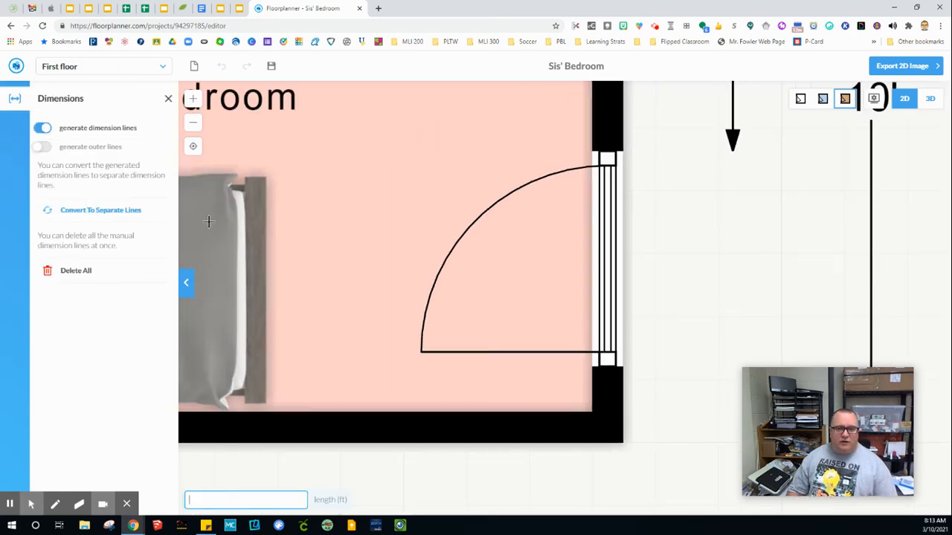
Step: Dimension the door opening at 3' 5" between the corners above and below it
{"action": "left_click", "coordinate": [591, 152]}
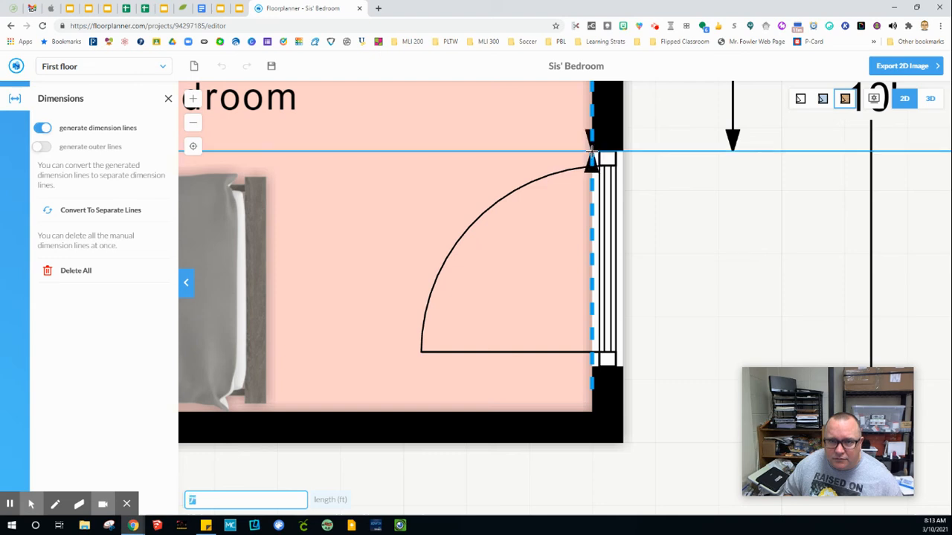
{"action": "left_click", "coordinate": [606, 366]}
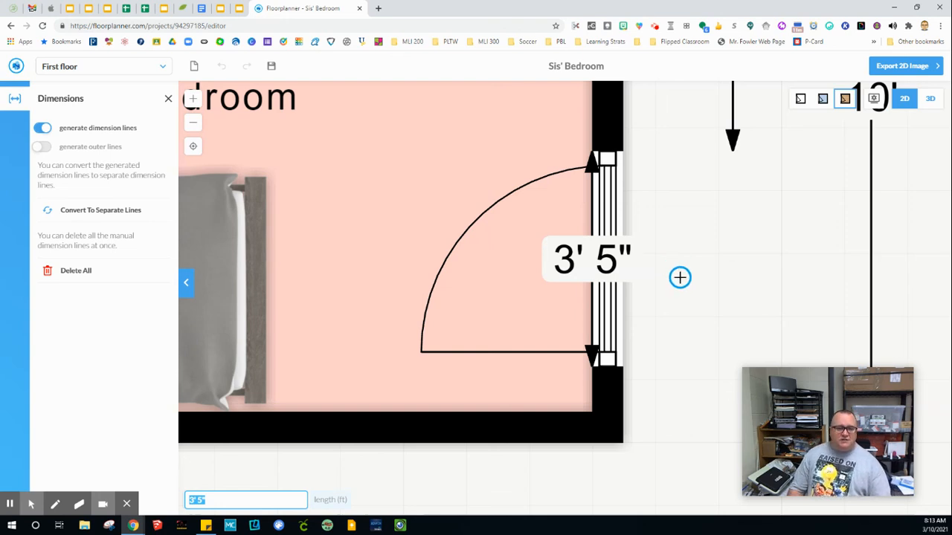
{"action": "key", "text": "Escape"}
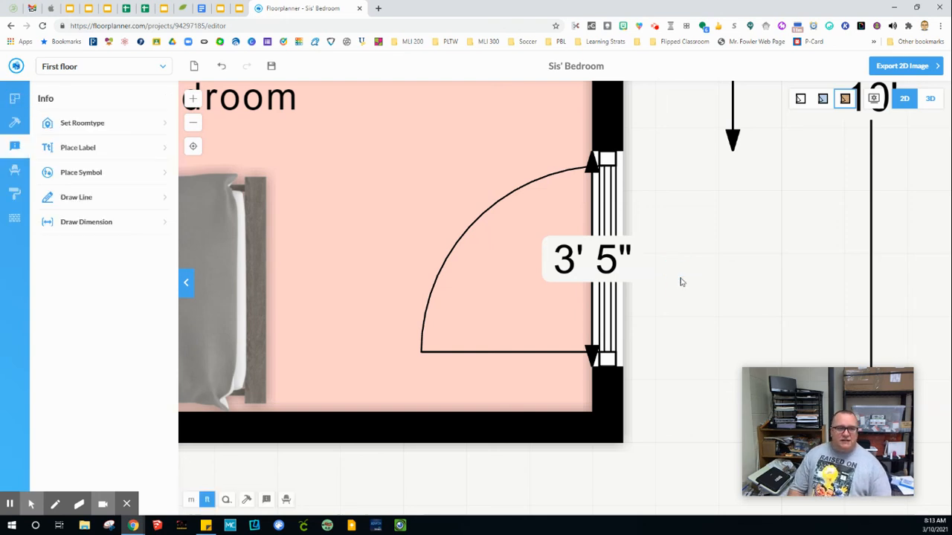
Step: Drag the 3' 5" dimension outside the right wall, below the 5' 10 3/8" line
{"action": "left_click", "coordinate": [606, 204]}
{"action": "left_click", "coordinate": [570, 270]}
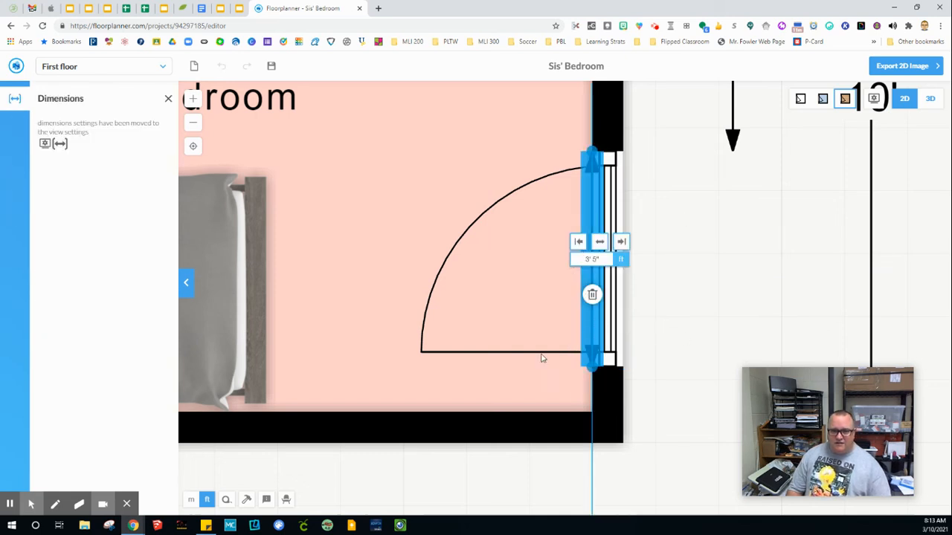
{"action": "left_click_drag", "start_coordinate": [542, 358], "coordinate": [736, 388]}
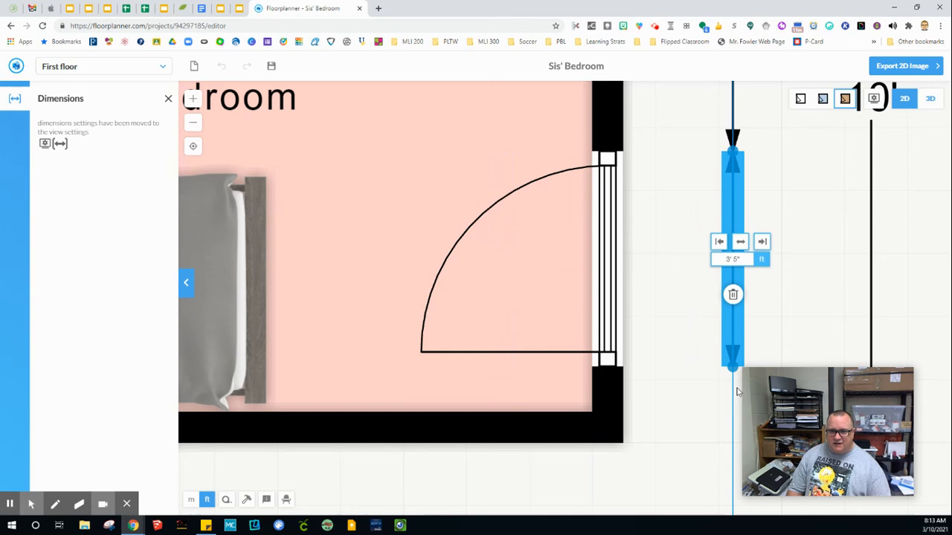
{"action": "left_click", "coordinate": [811, 322]}
{"action": "scroll", "coordinate": [798, 323], "scroll_direction": "down", "scroll_amount": 5}
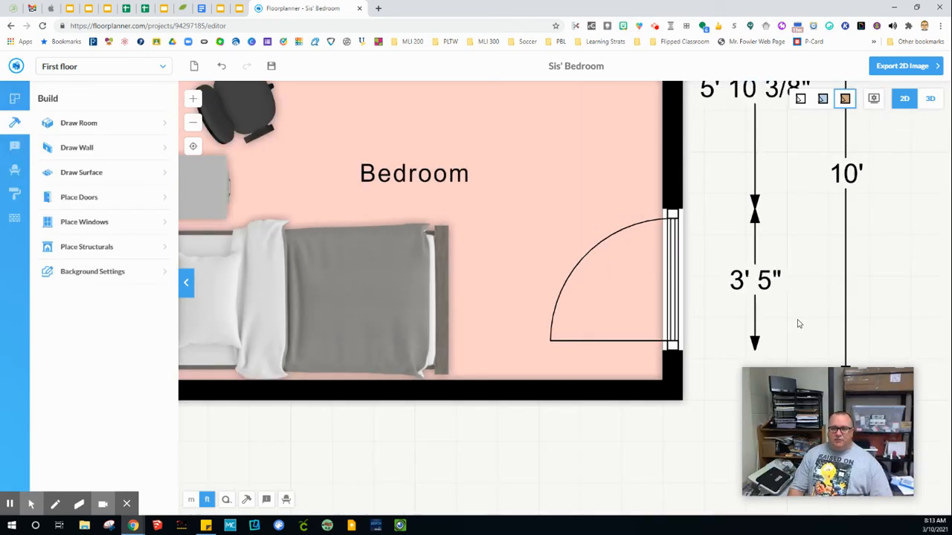
{"action": "scroll", "coordinate": [799, 323], "scroll_direction": "down", "scroll_amount": 2}
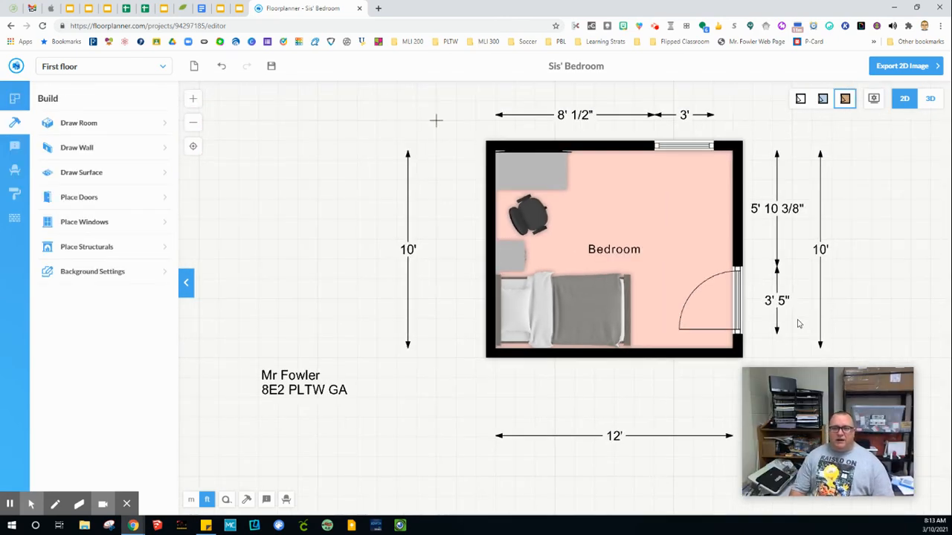
{"action": "scroll", "coordinate": [799, 323], "scroll_direction": "down", "scroll_amount": 1}
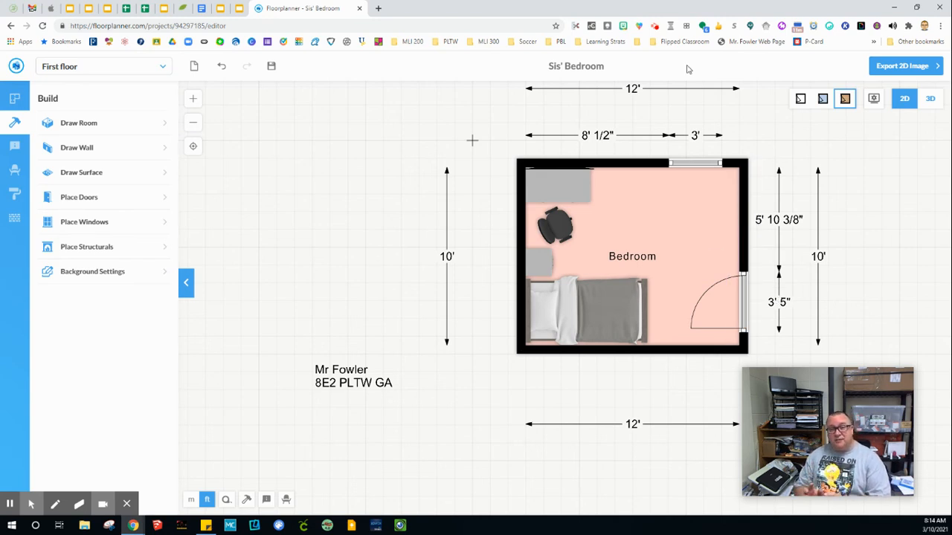
{"action": "left_click", "coordinate": [656, 28]}
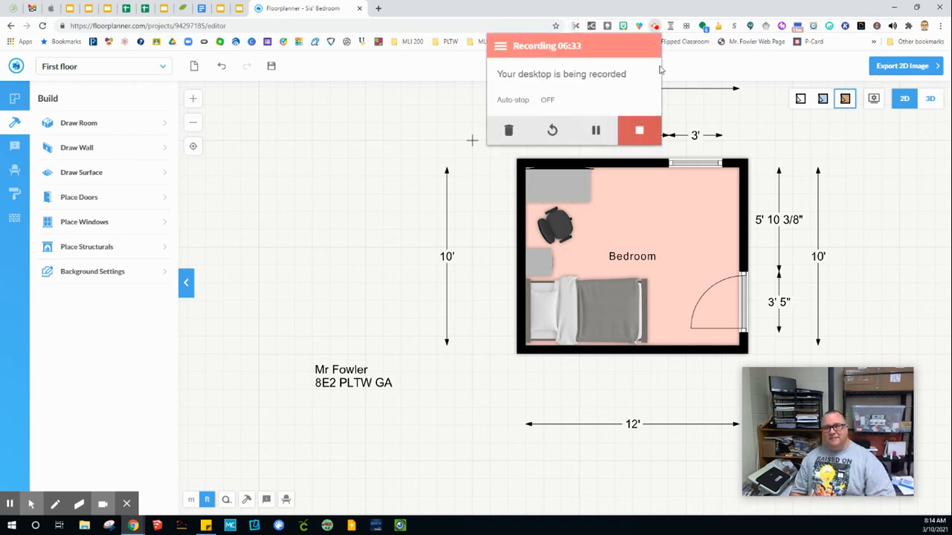